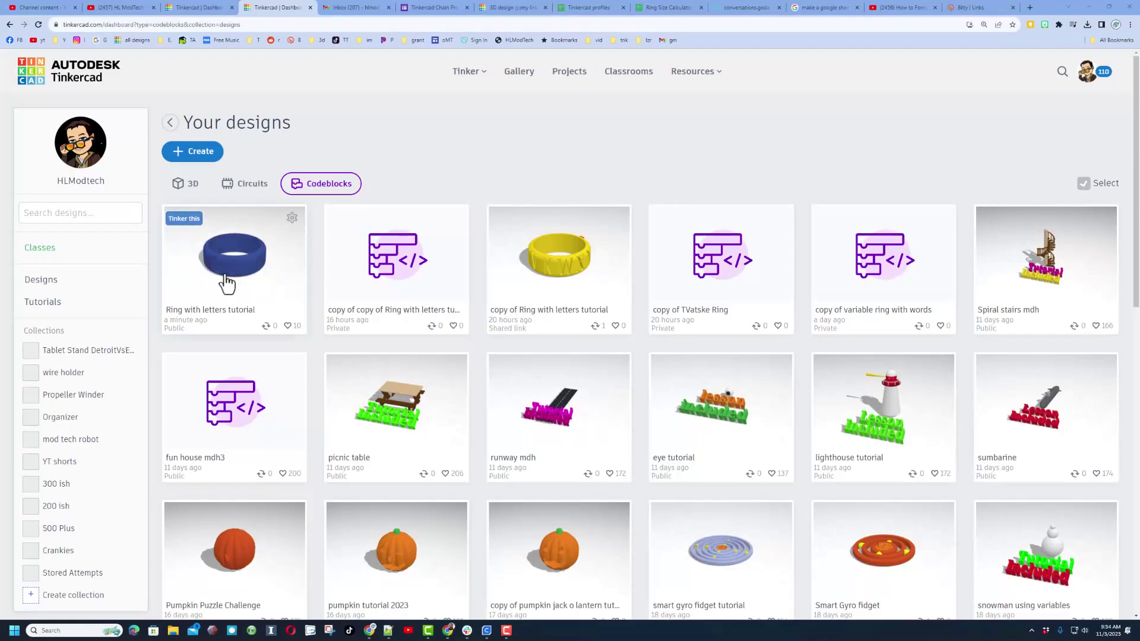
Open the Ring with letters tutorial details and copy its bit.ly/hlring23 tutorial link
click(196, 253)
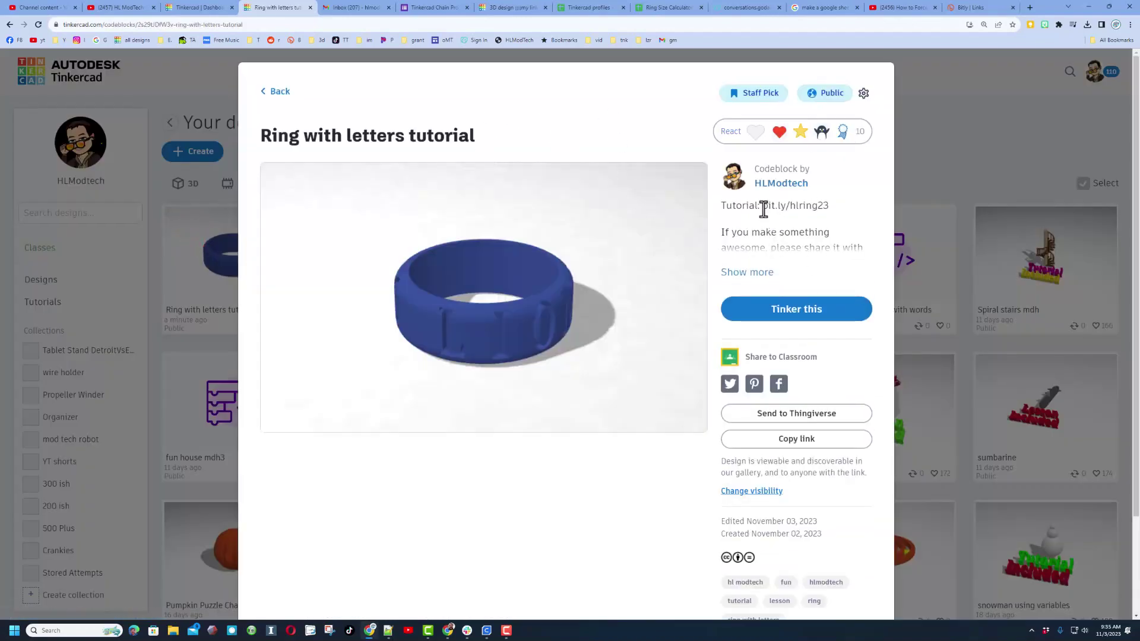
drag(763, 208, 826, 200)
right_click(819, 212)
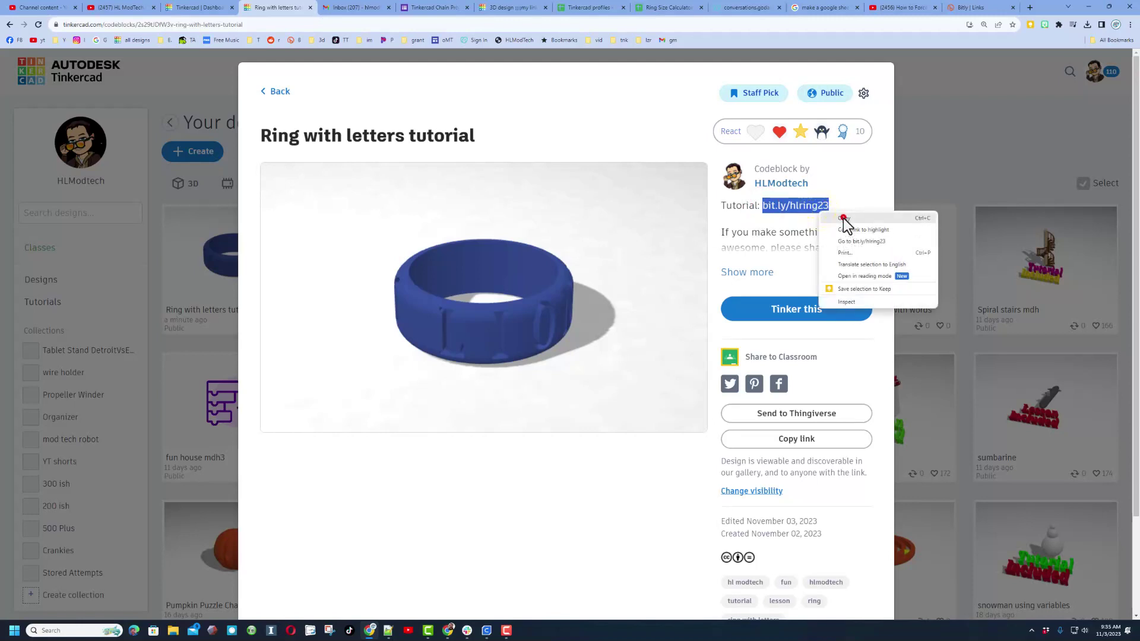
click(843, 218)
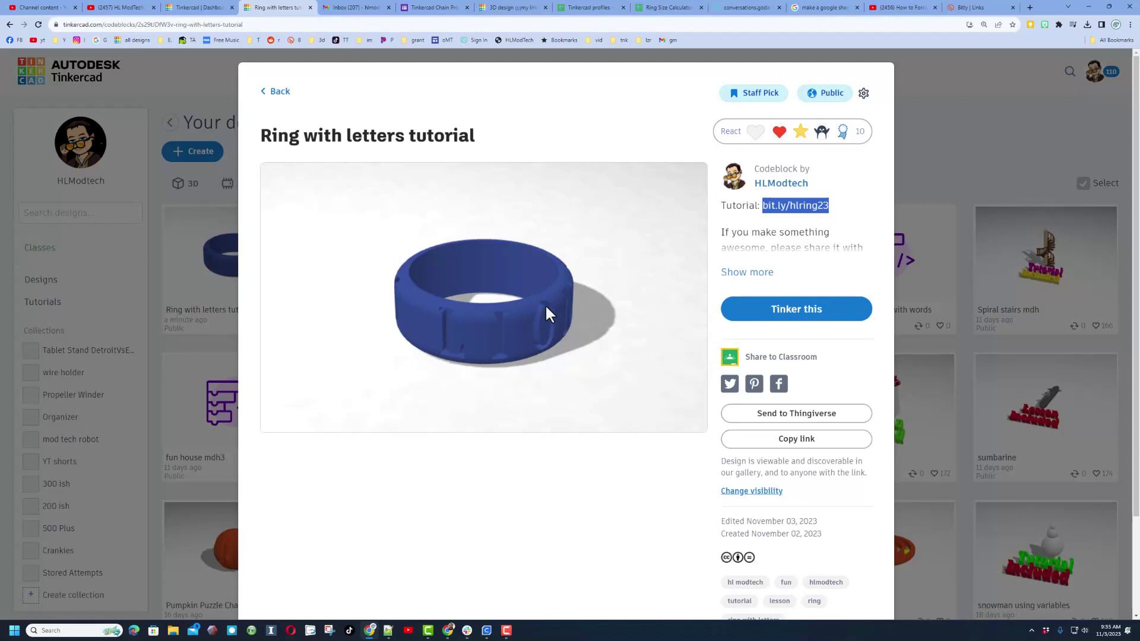
Reload the page and select the newly shown bit.ly/hlringsizer Ring Sizer link for copying
key(F5)
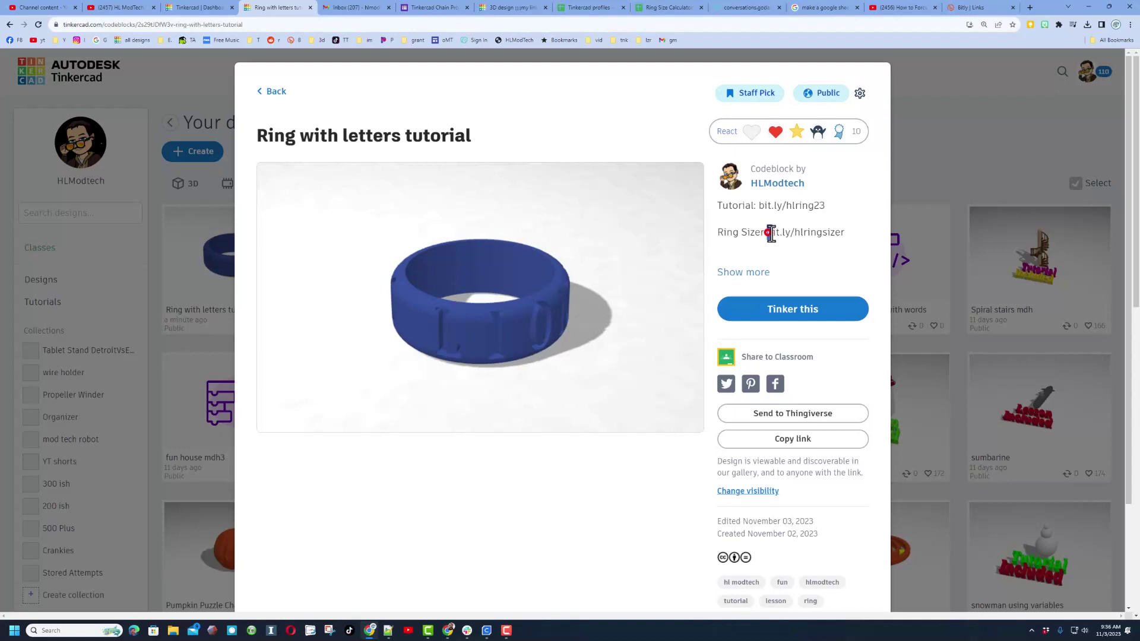
drag(770, 232, 843, 229)
right_click(832, 232)
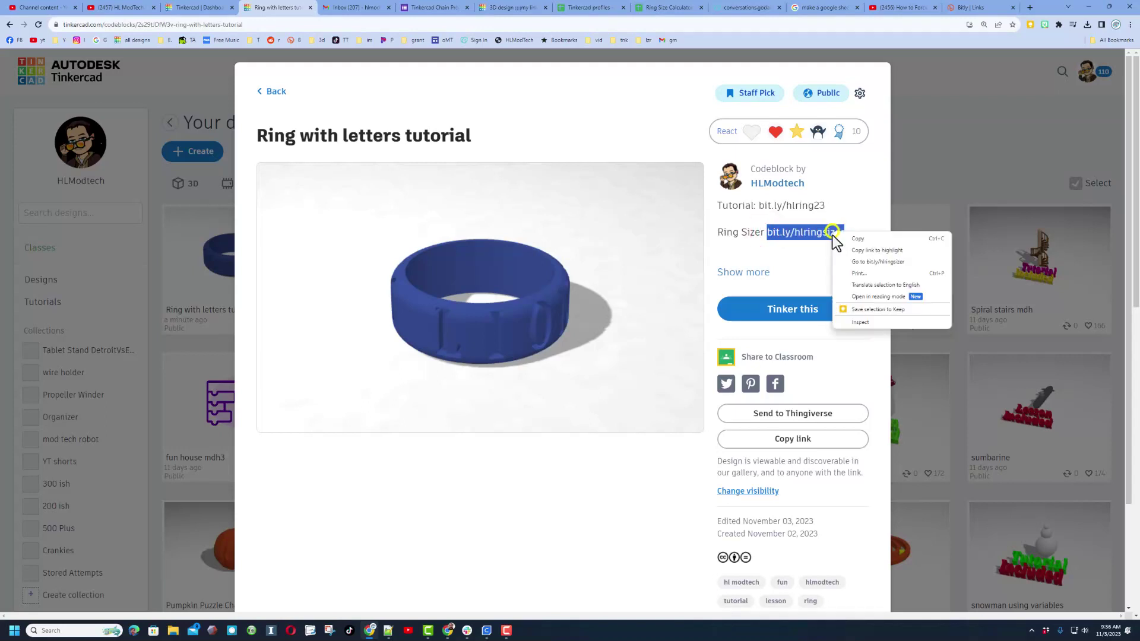
Copy the Ring Sizer link, open it in a new window, and make a copy of Ring Size Calculator
click(846, 240)
key(ctrl+n)
right_click(297, 26)
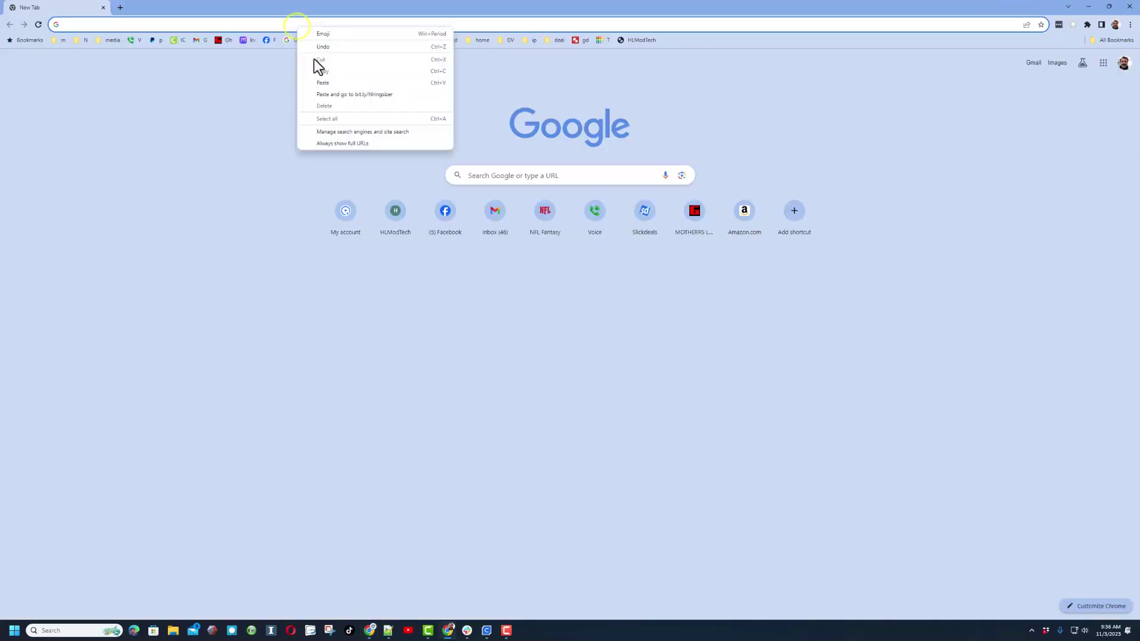
click(306, 94)
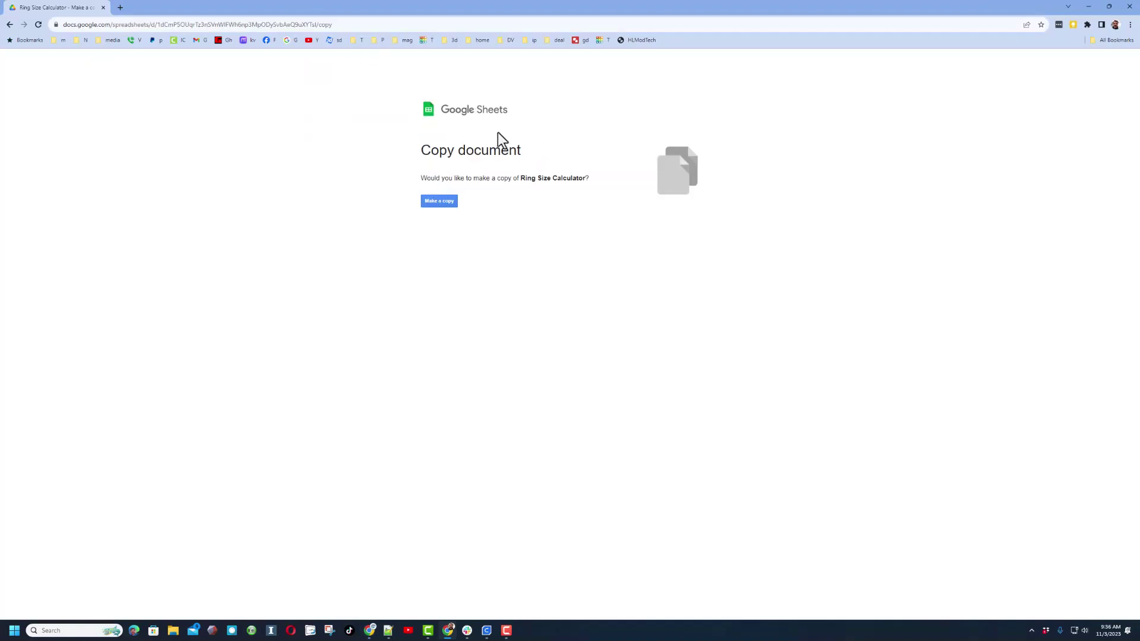
click(444, 204)
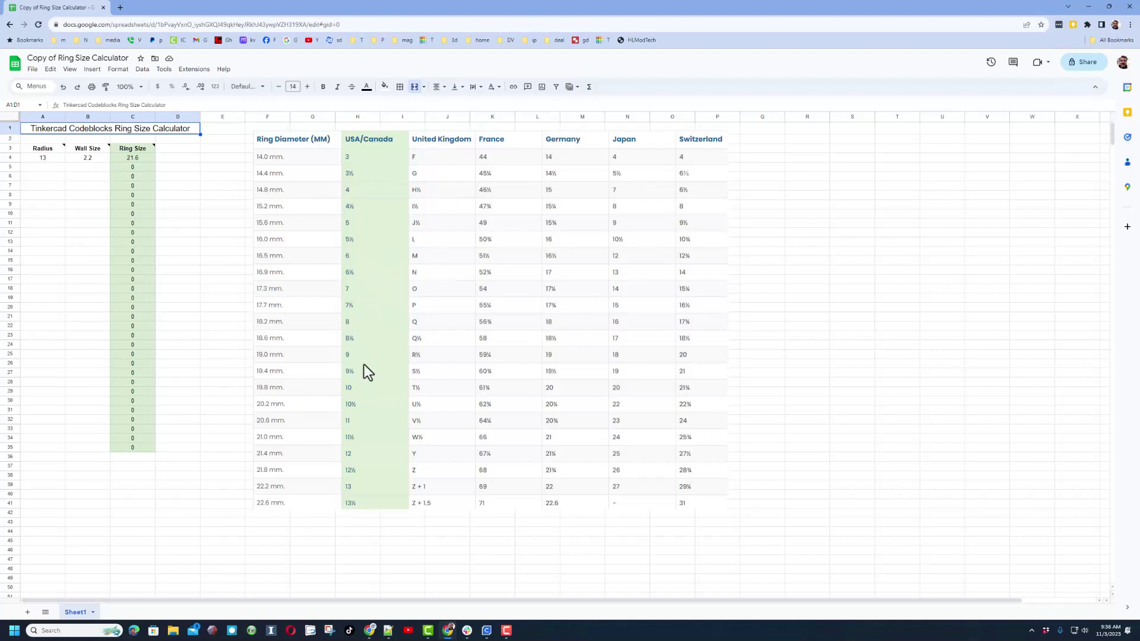
mouse_move(238, 152)
Return to Tinkercad and open the Ring with letters tutorial in the Codeblocks editor
key(alt+Tab)
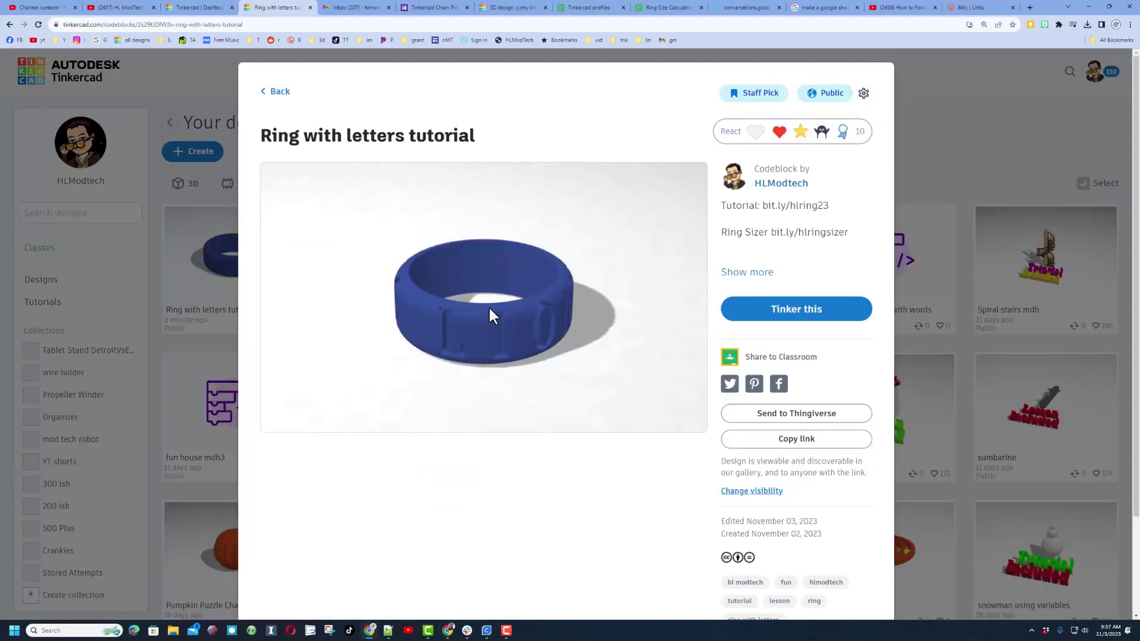
click(783, 313)
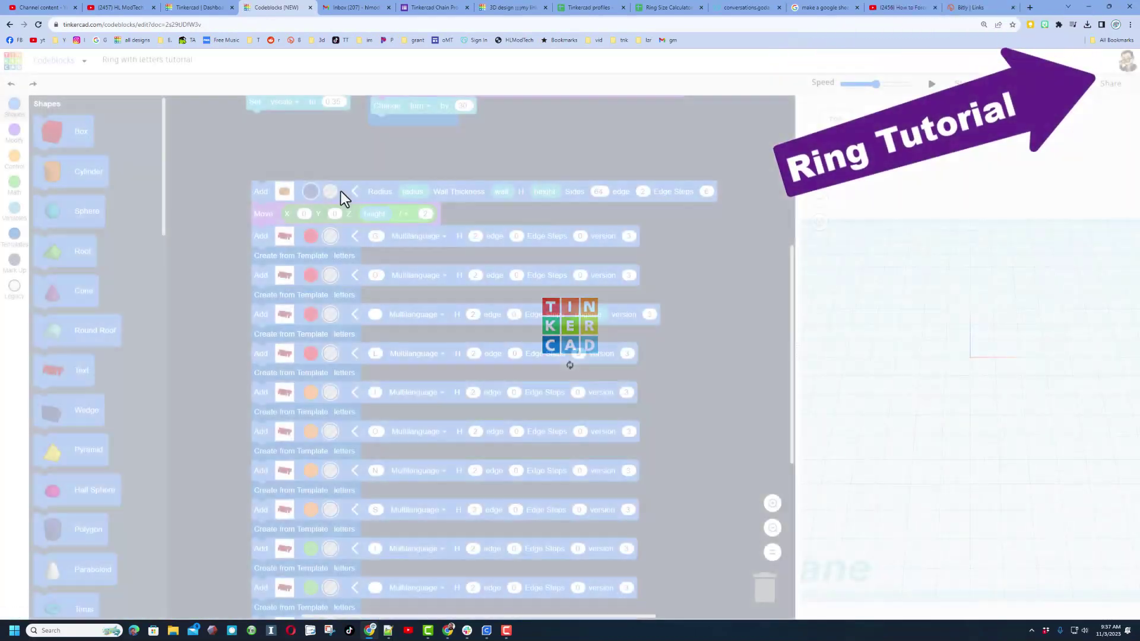
scroll(255, 197, up, 3)
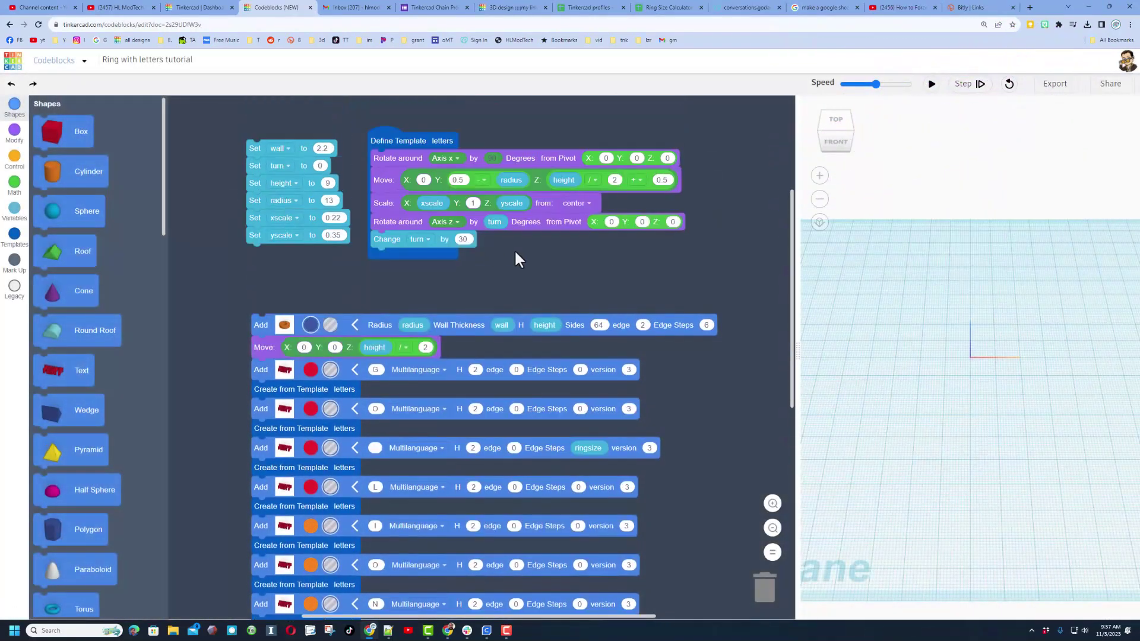
scroll(522, 244, down, 5)
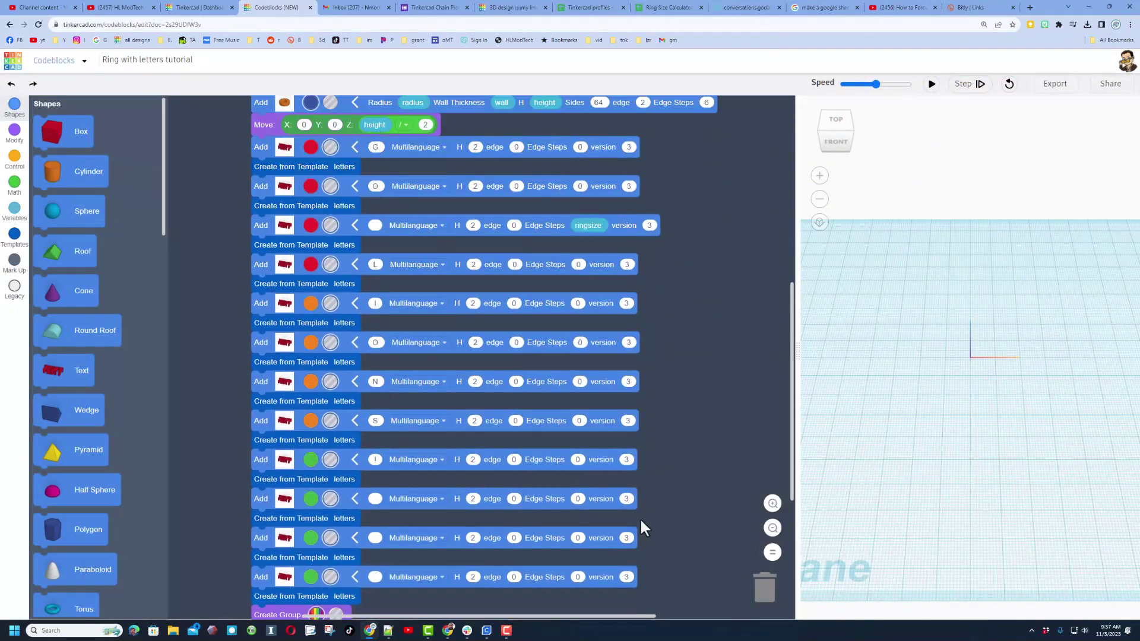
Run the code at maximum speed to build the lettered blue ring, then orbit to a low angle
click(902, 84)
click(931, 84)
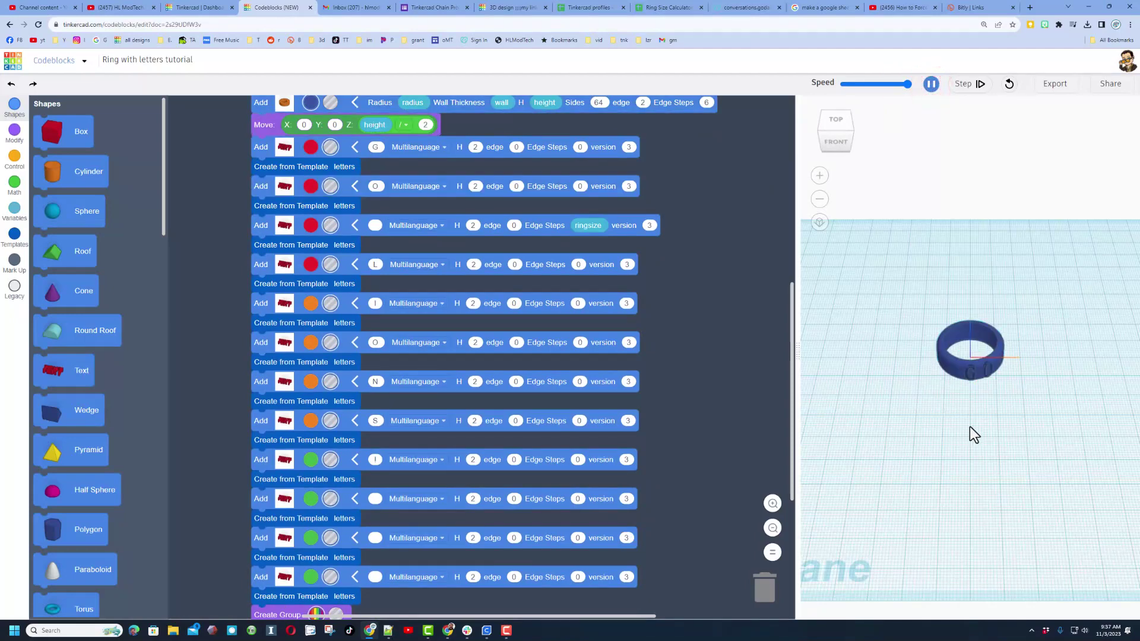
right_drag(967, 430, 822, 421)
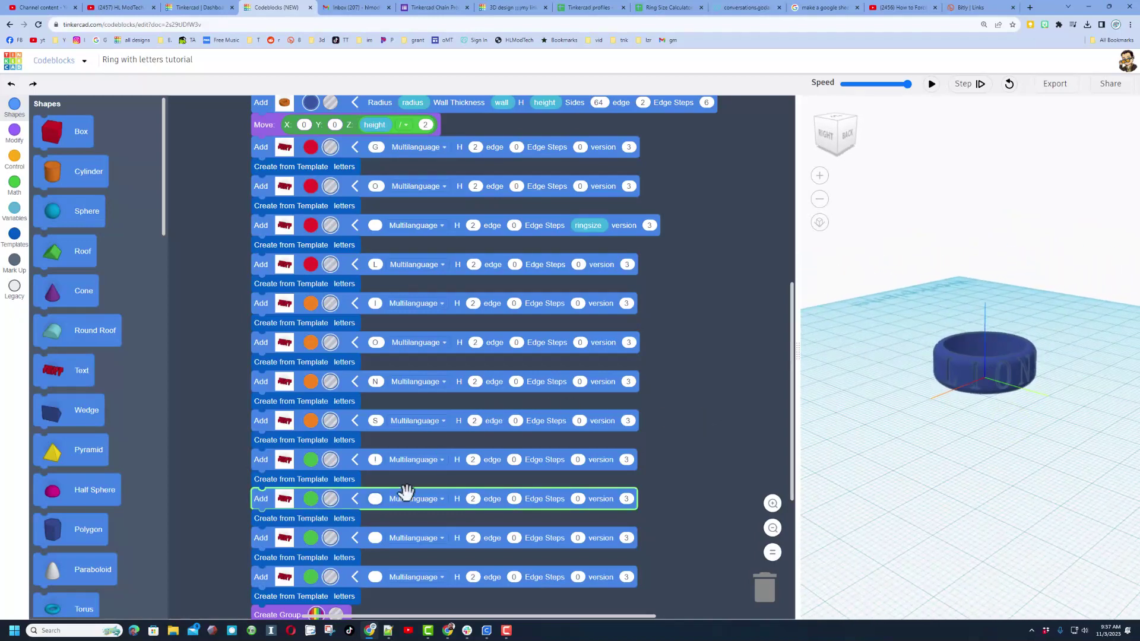
Enter J and Q in the blank letter blocks and rerun the code to rebuild the ring
click(377, 498)
text(J)
click(377, 538)
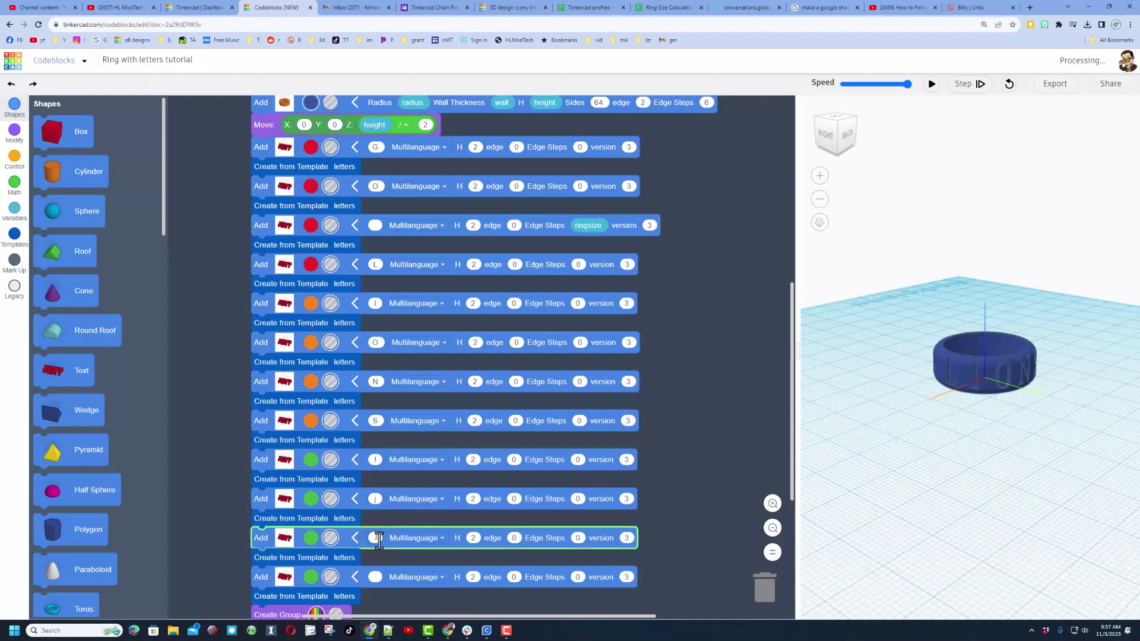
click(374, 578)
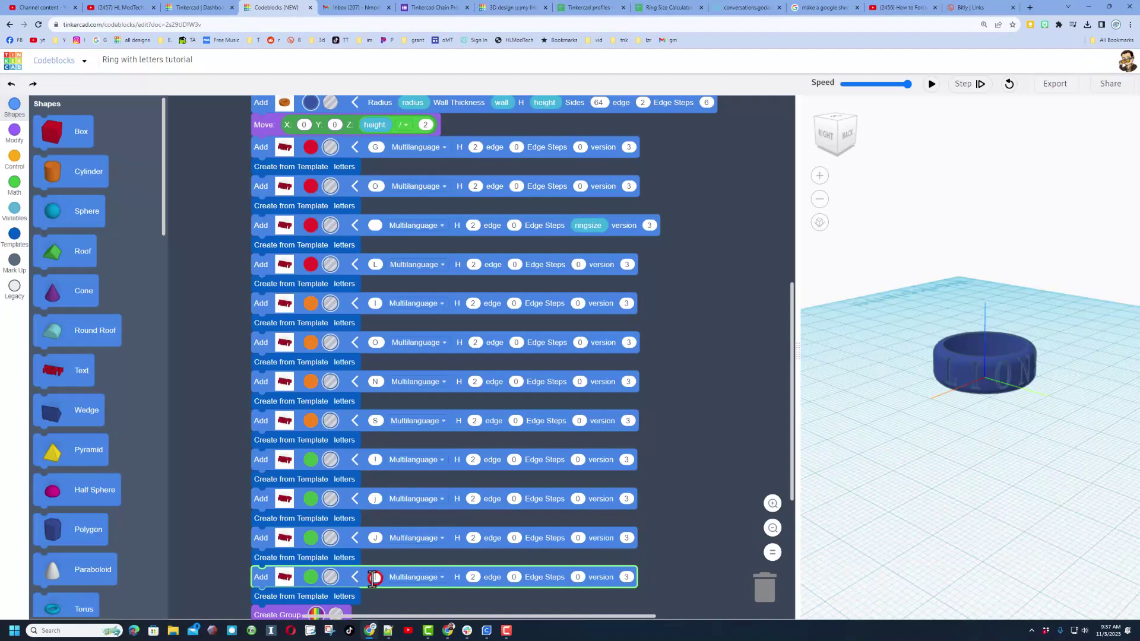
text(Q)
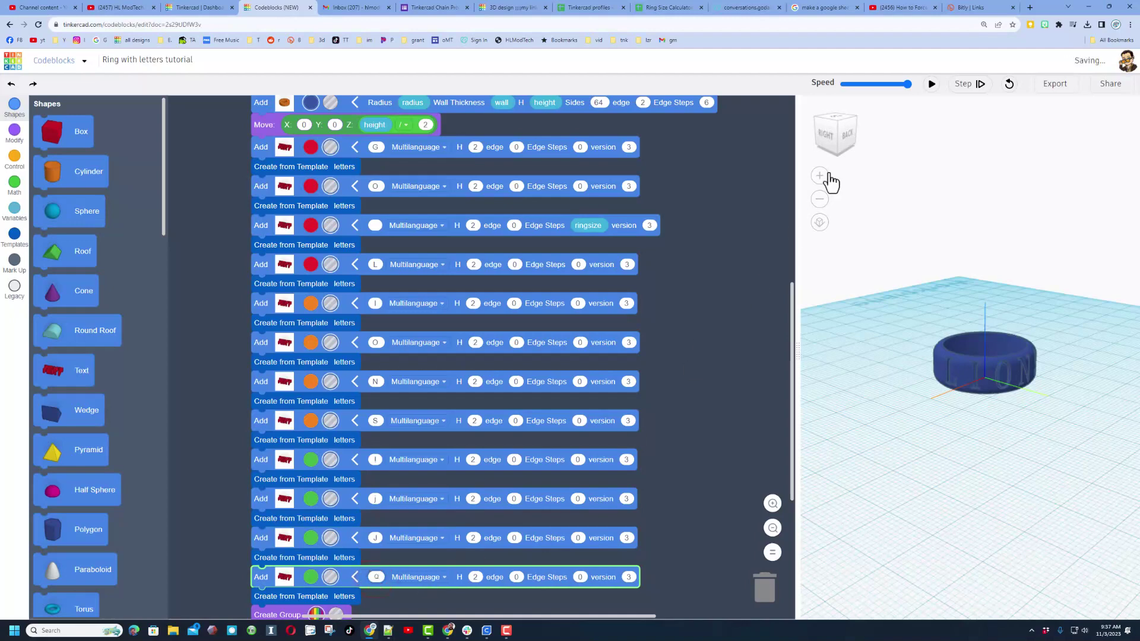
click(932, 84)
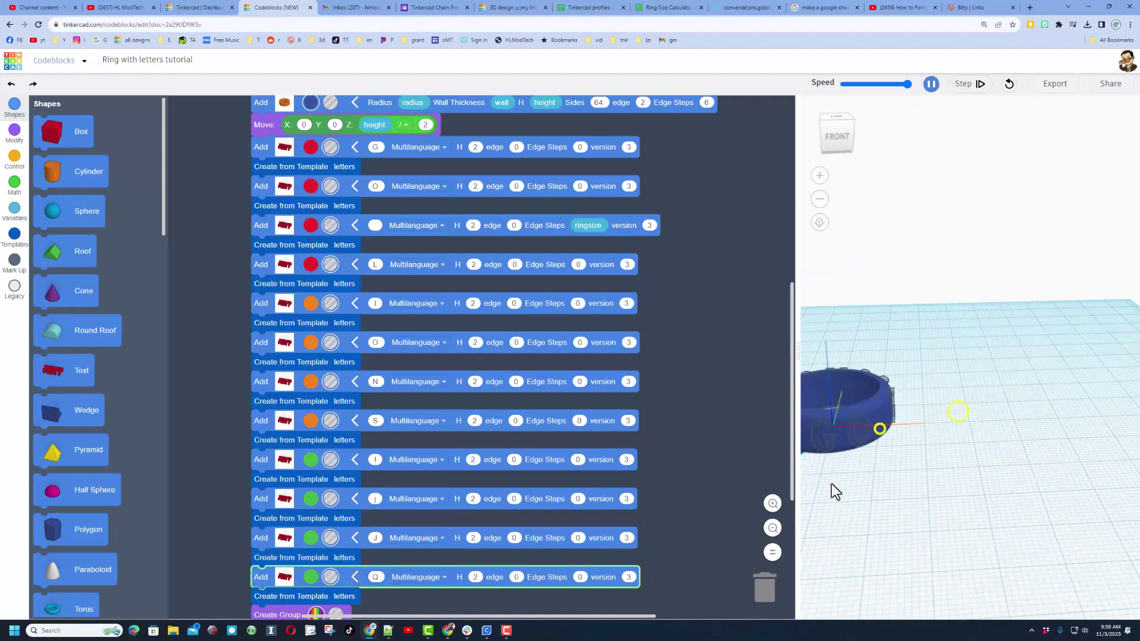
right_drag(953, 465, 760, 420)
Duplicate the letters template's rotate, move and scale block stack onto the workspace
scroll(611, 273, up, 5)
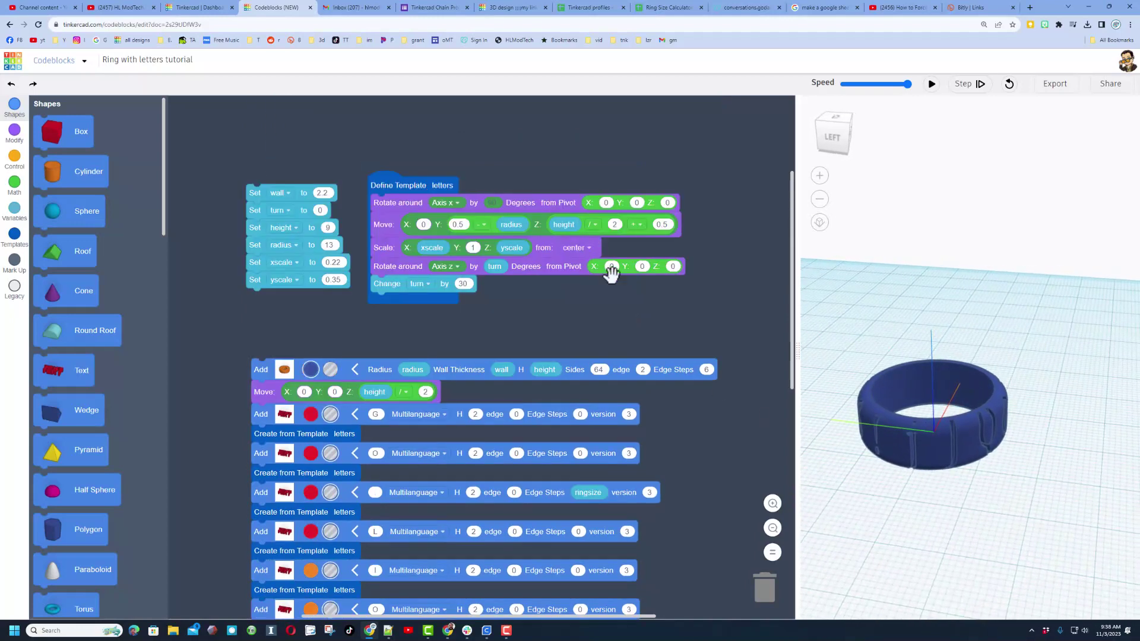
right_click(404, 203)
click(417, 211)
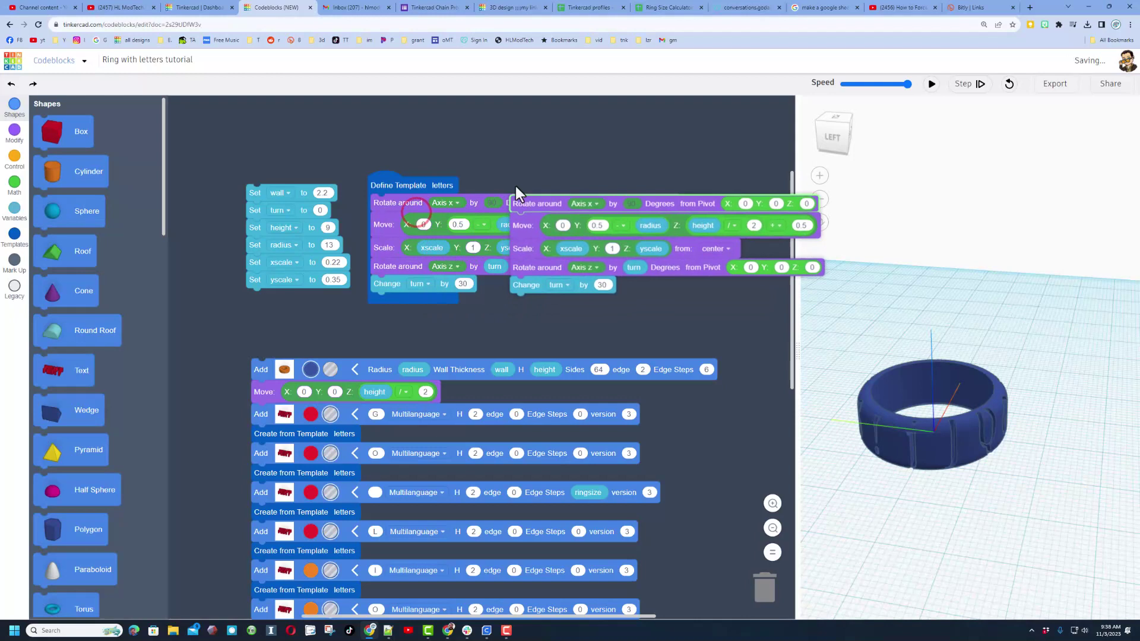
click(517, 157)
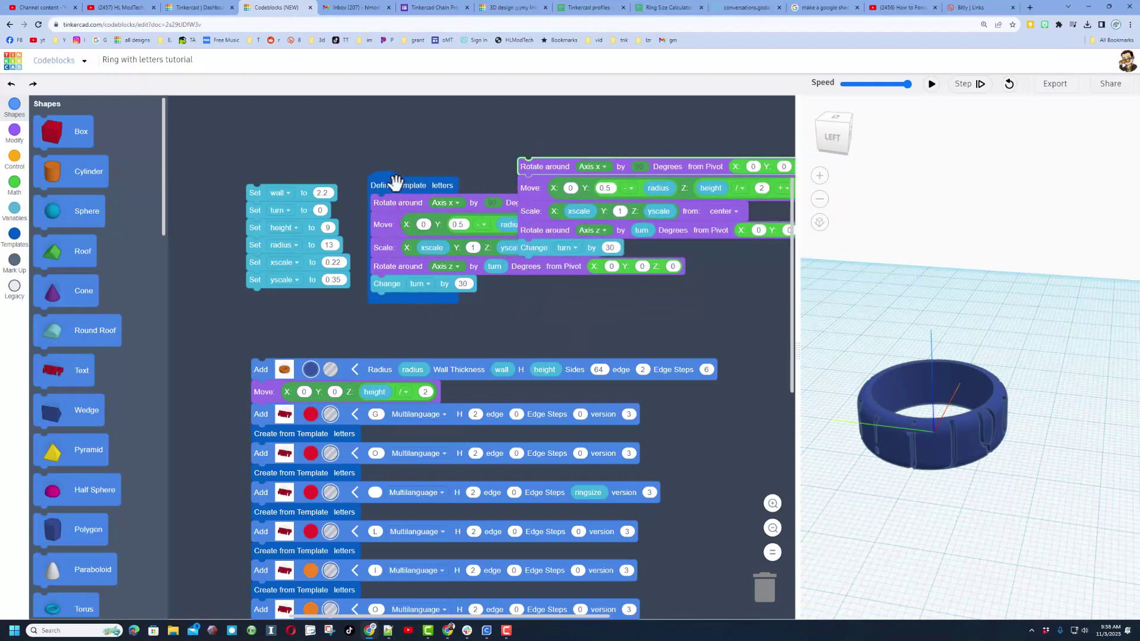
Collapse the Define Template letters block and place the loose transform stack below it
drag(396, 181, 385, 123)
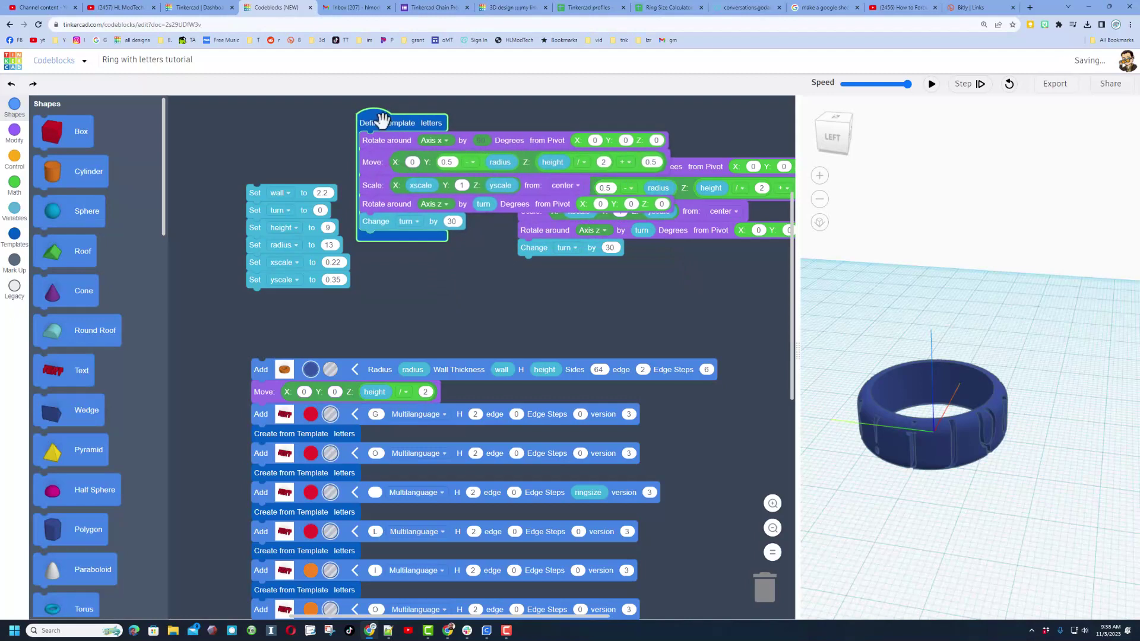
right_click(382, 120)
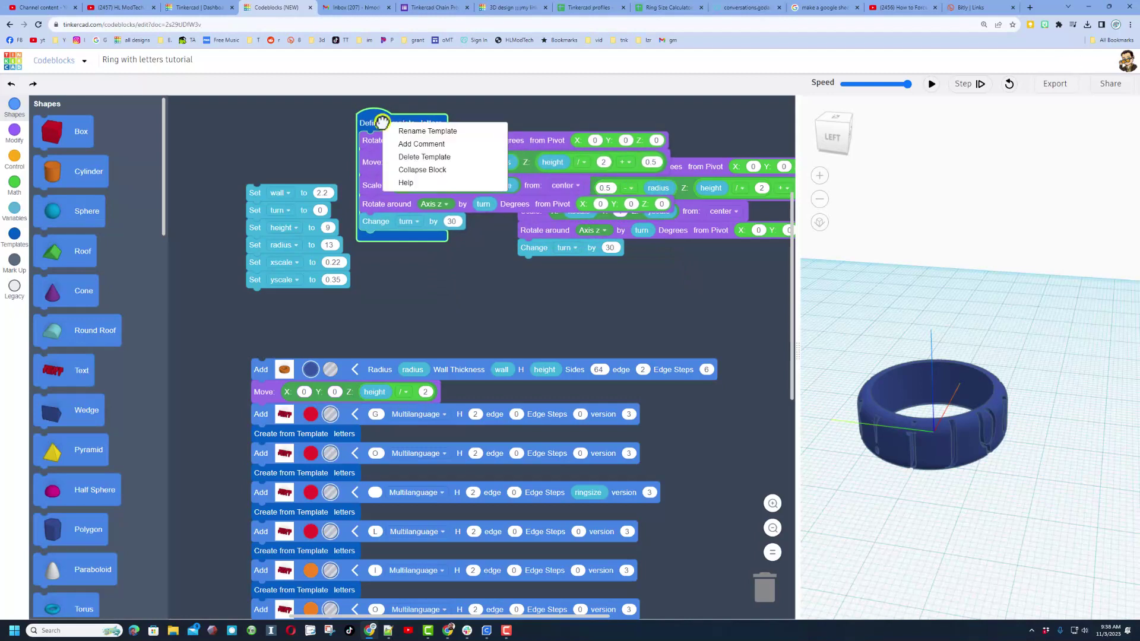
click(402, 170)
drag(382, 123, 390, 138)
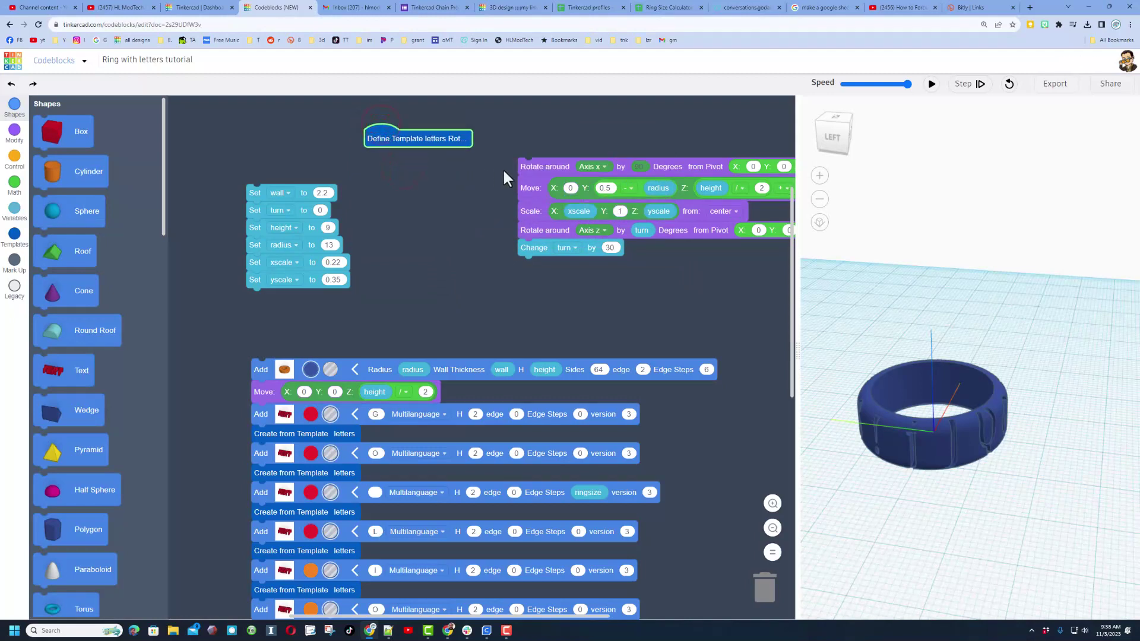
drag(533, 164, 433, 219)
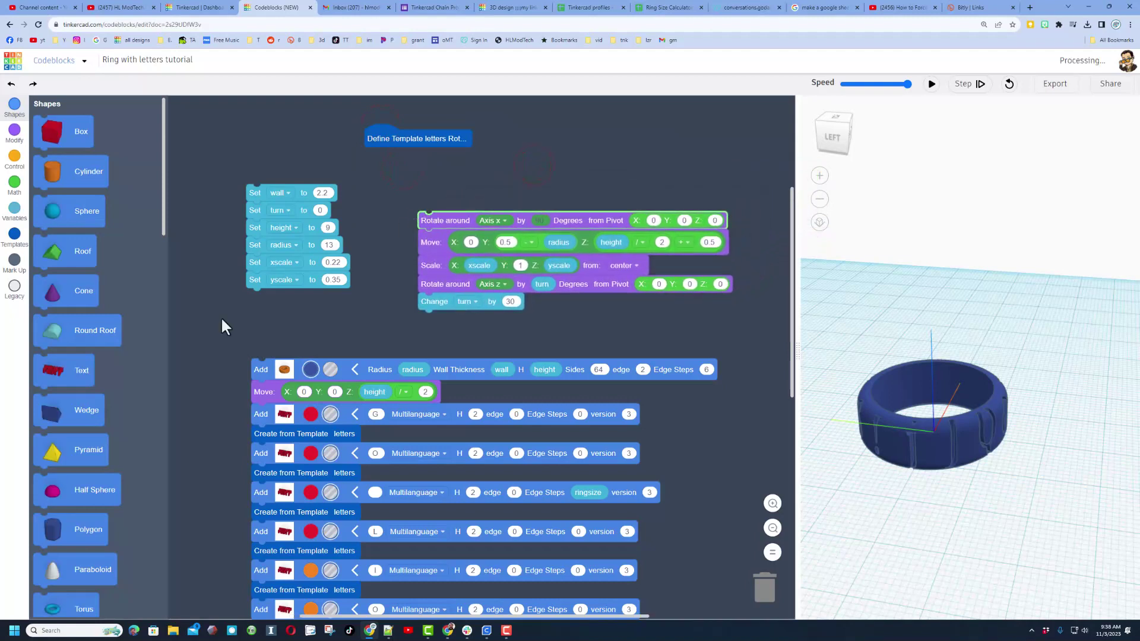
Create a template named 'size', trash the extra Create from Template block, and snap the transform stack inside
click(15, 236)
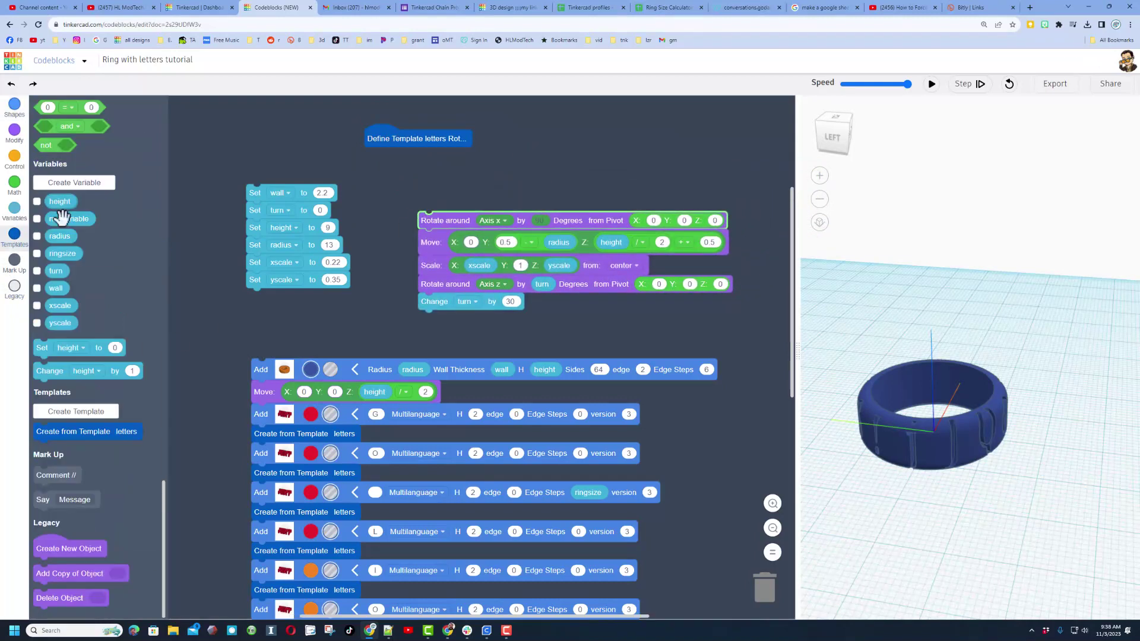
click(86, 412)
text(size)
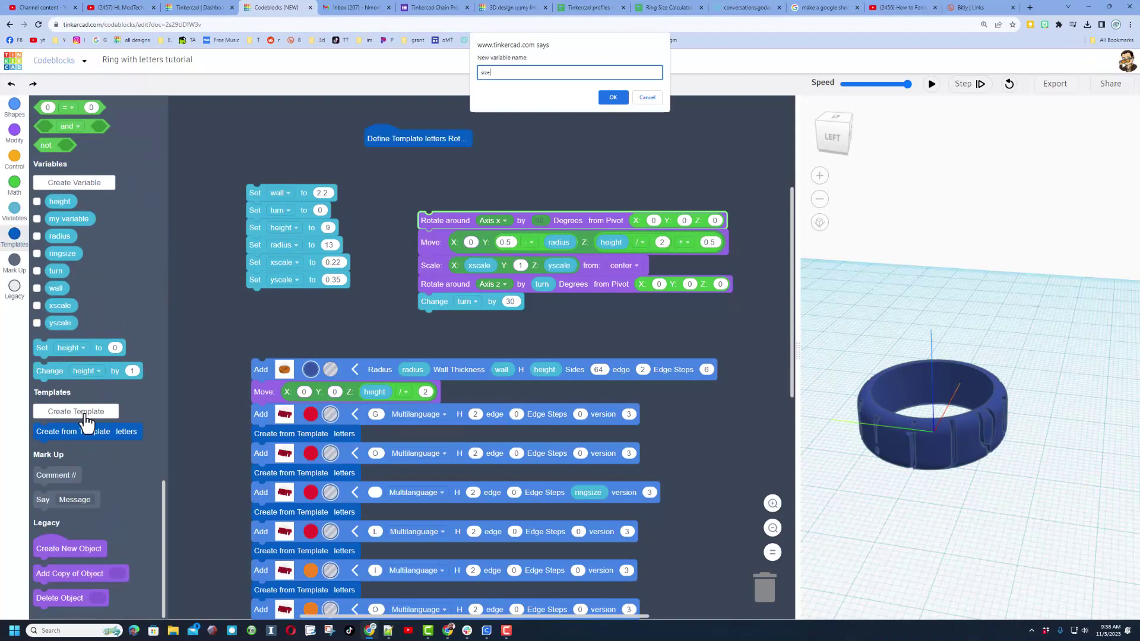
click(612, 98)
drag(525, 442, 565, 166)
drag(585, 416, 772, 595)
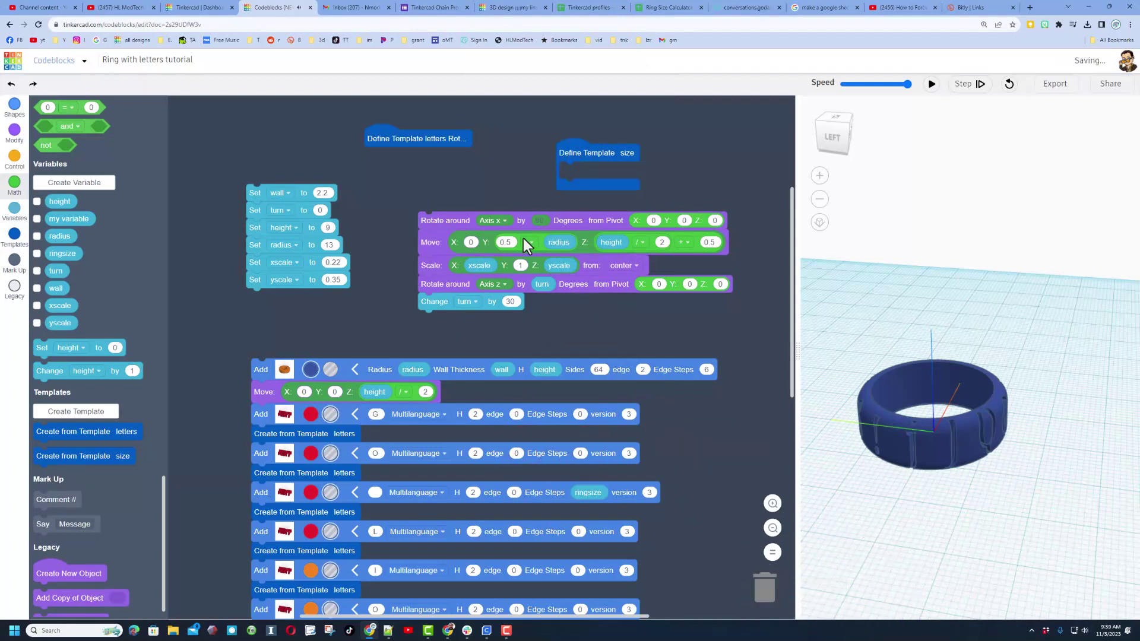
drag(436, 218, 406, 199)
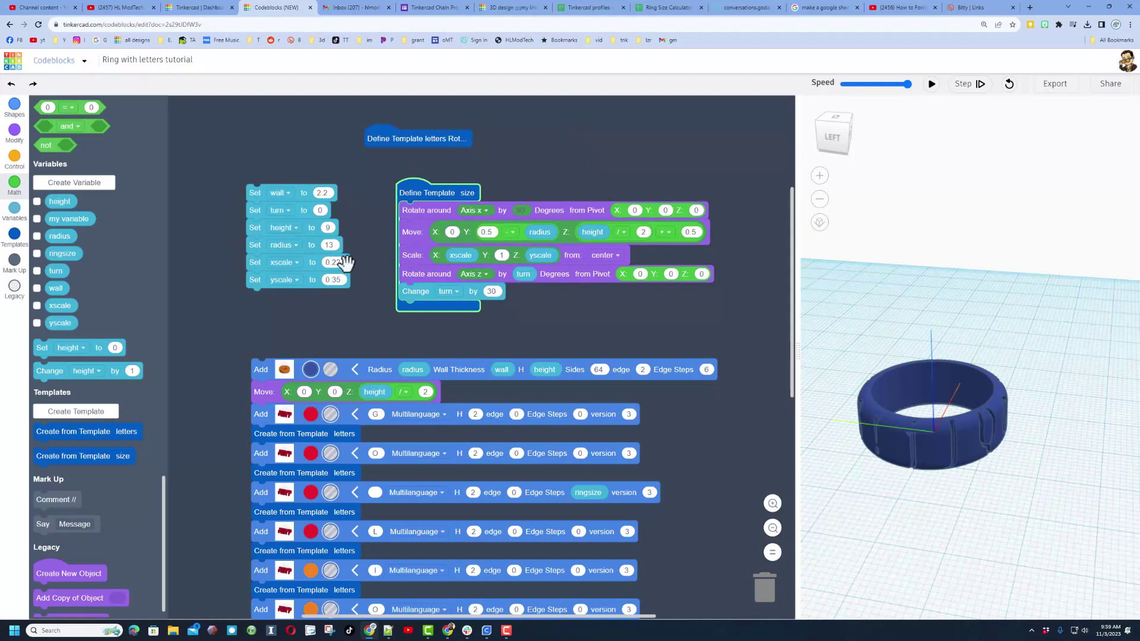
Delete the Scale block from the size template
click(419, 257)
right_click(419, 256)
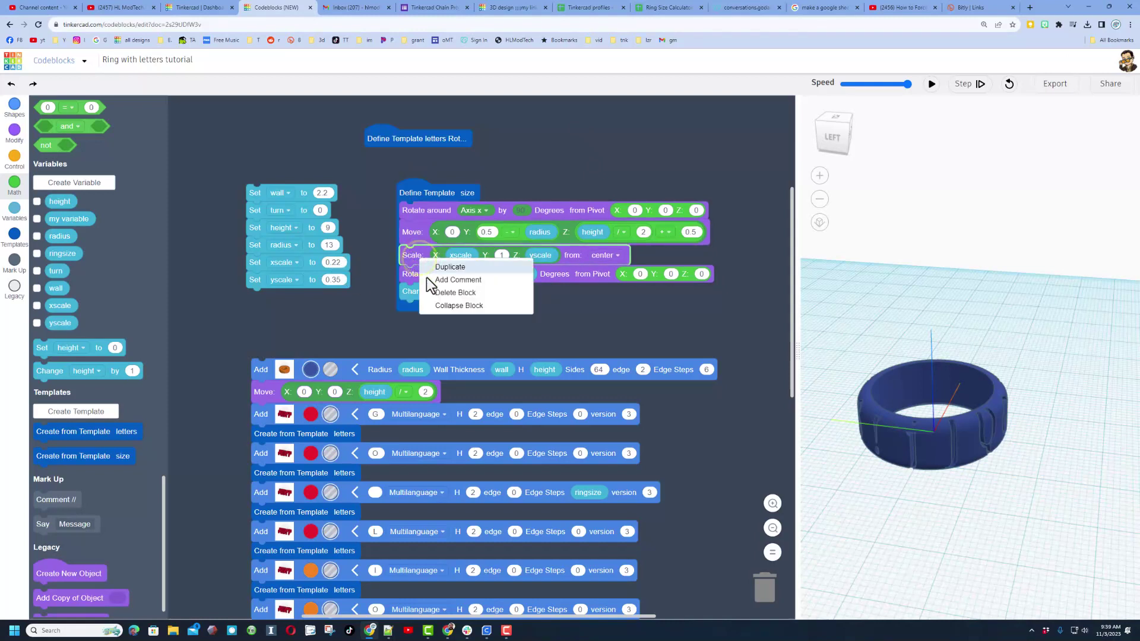
click(436, 295)
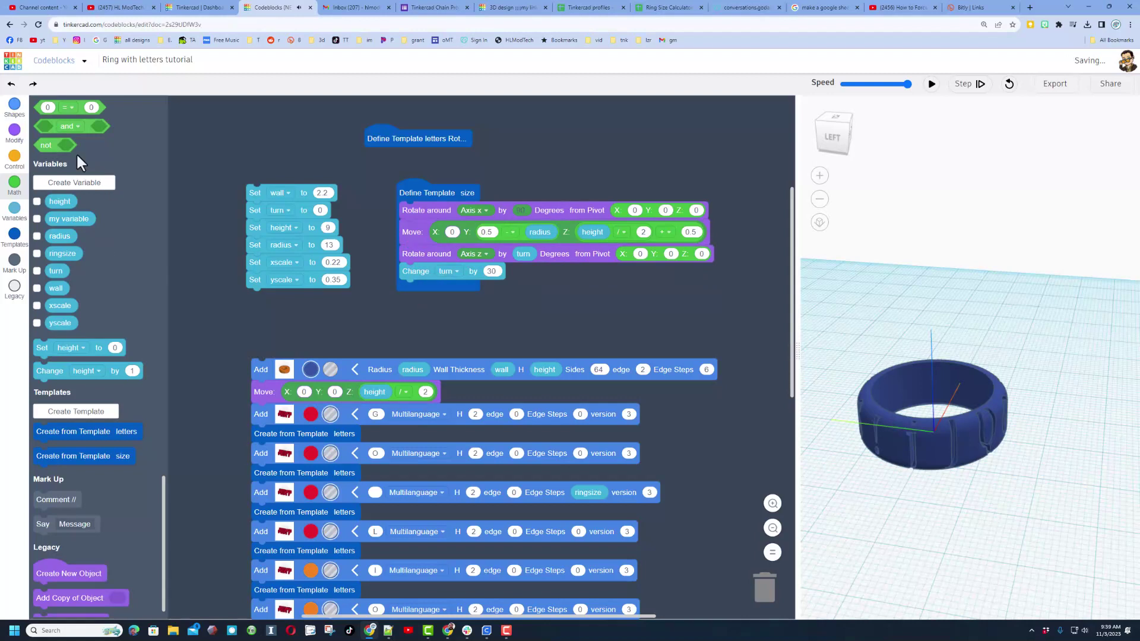
Add a Set size block after Move with X 4, Y 4 and Z 7
click(14, 132)
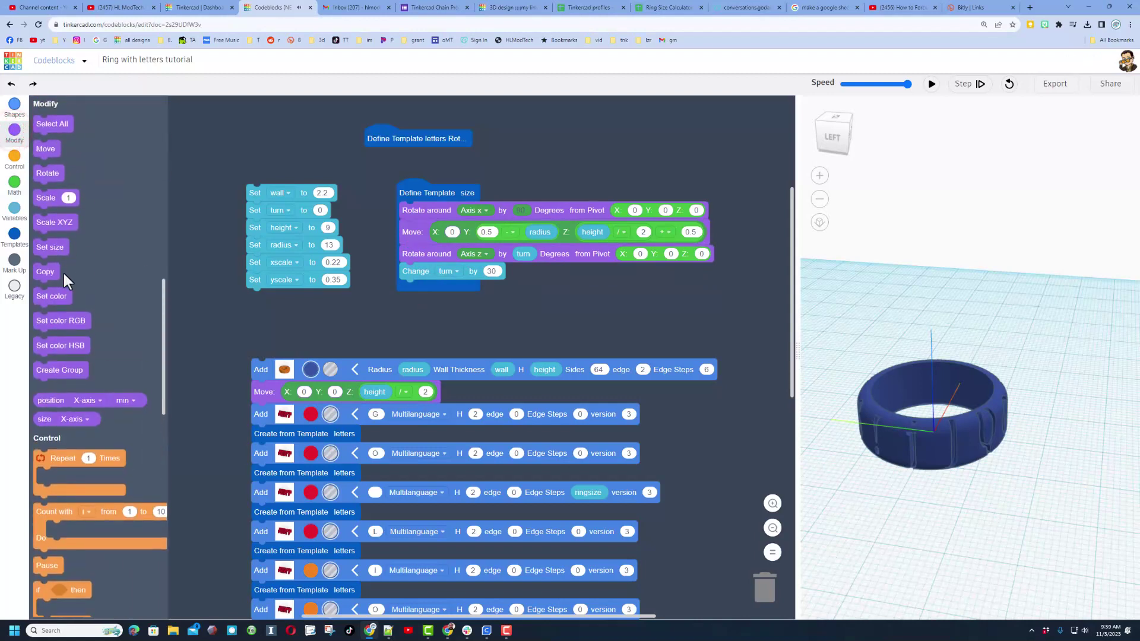
drag(56, 248, 424, 253)
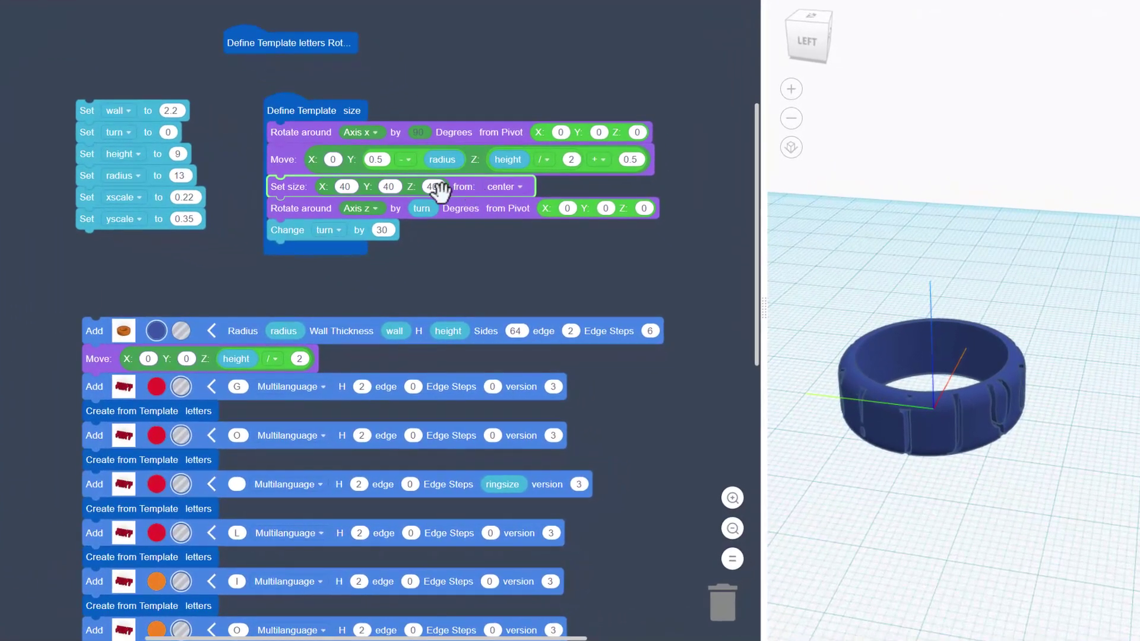
click(347, 187)
text(4)
click(383, 187)
text(5)
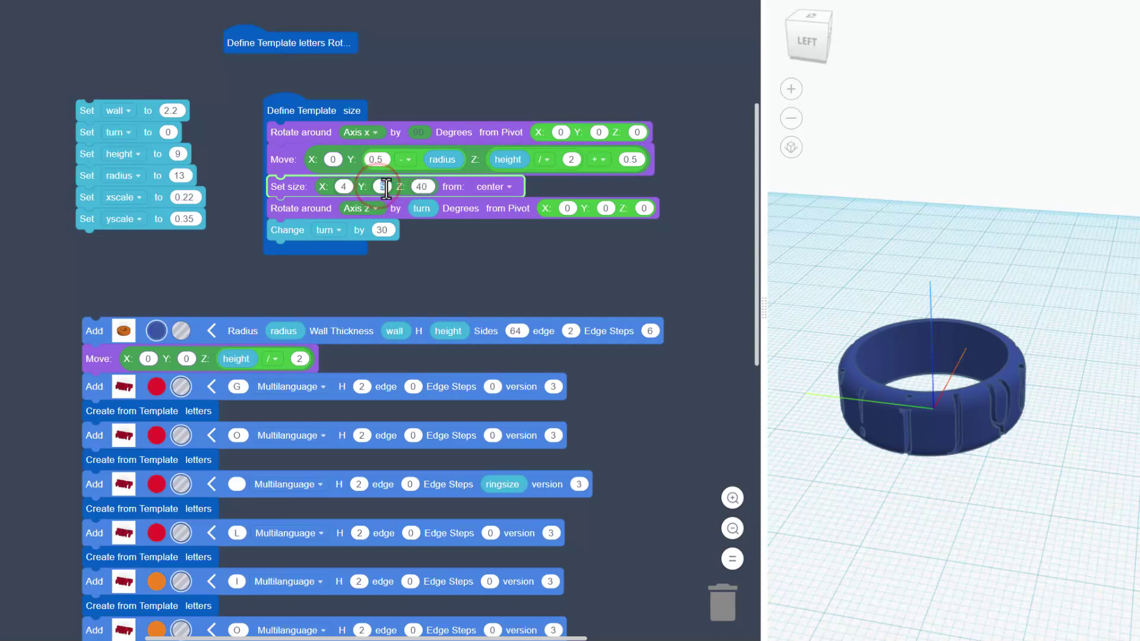
text(4)
click(424, 186)
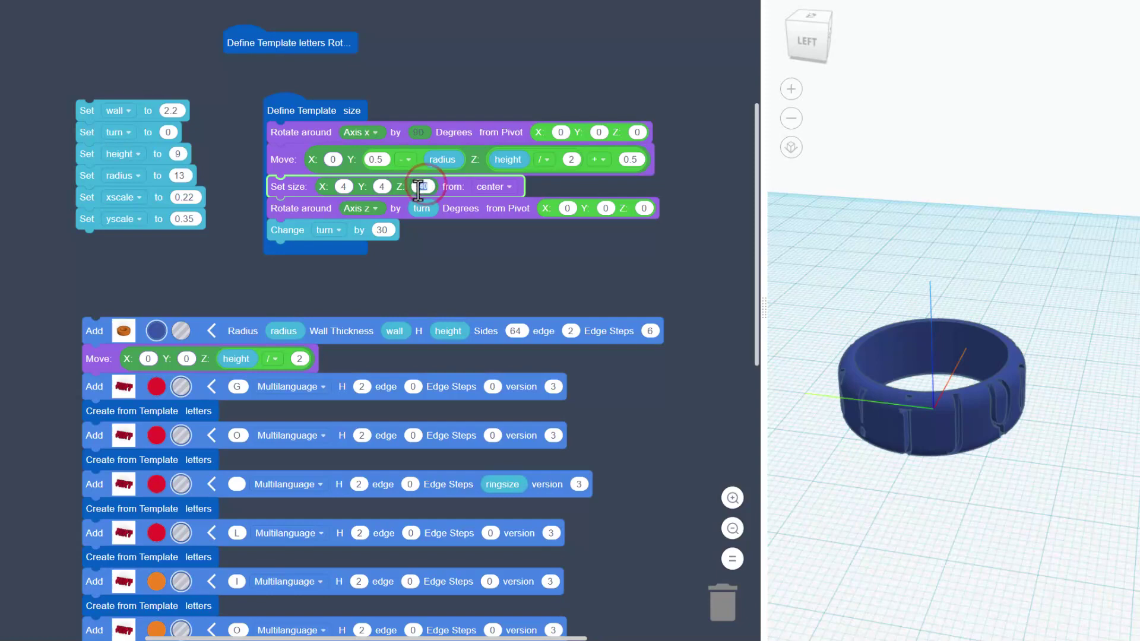
text(7)
click(514, 243)
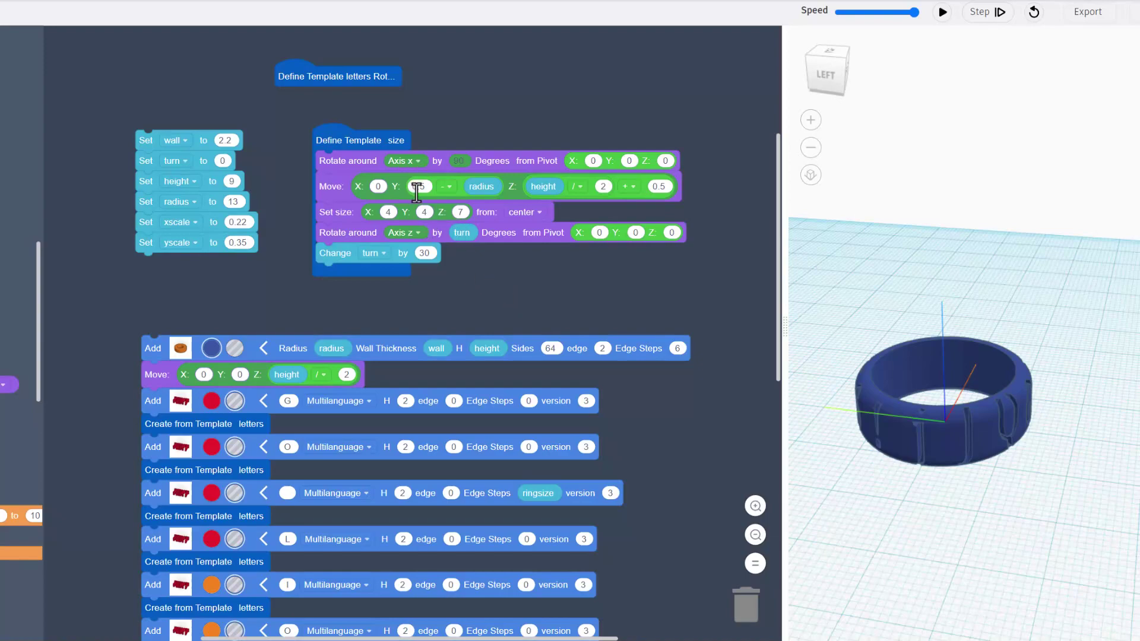
Replace the letters template call under j with Create from Template size
scroll(536, 265, down, 5)
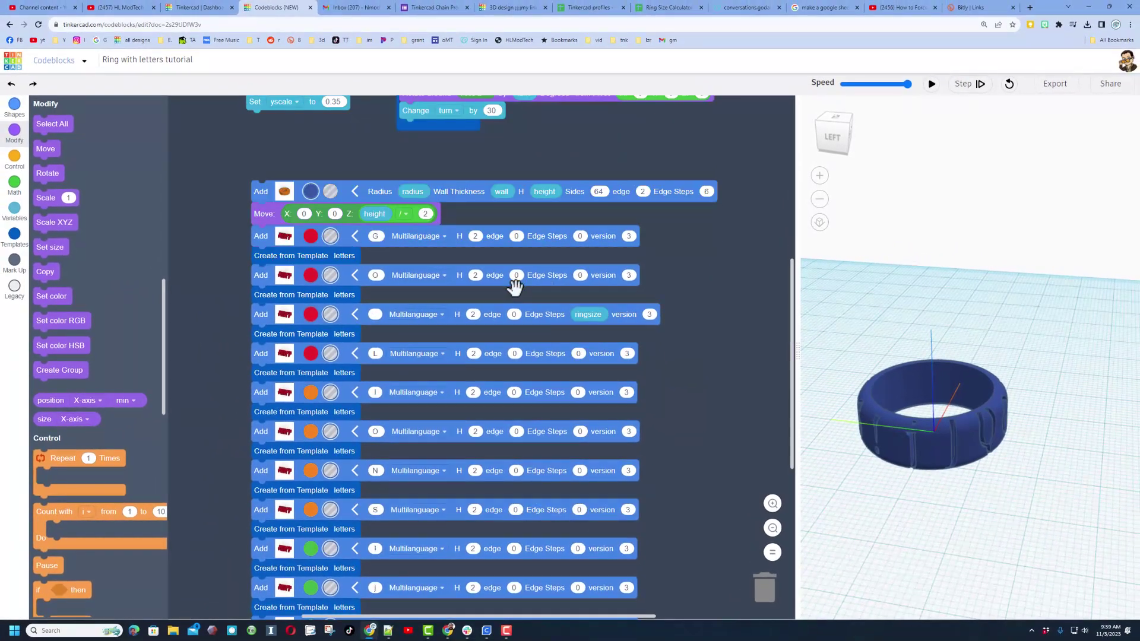
scroll(515, 287, down, 3)
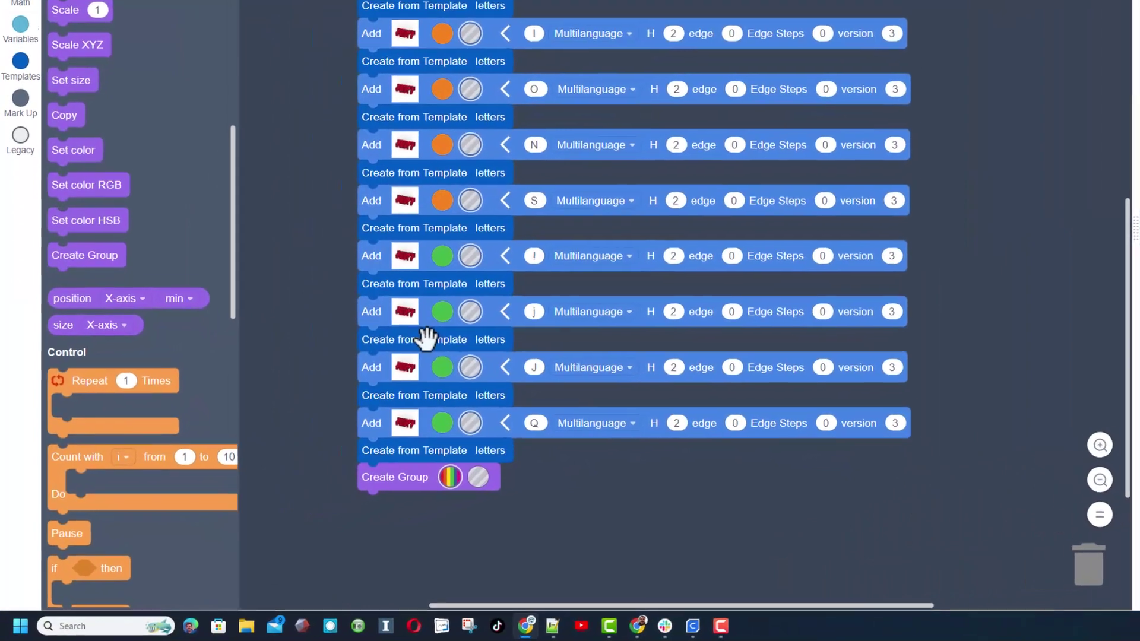
right_click(312, 431)
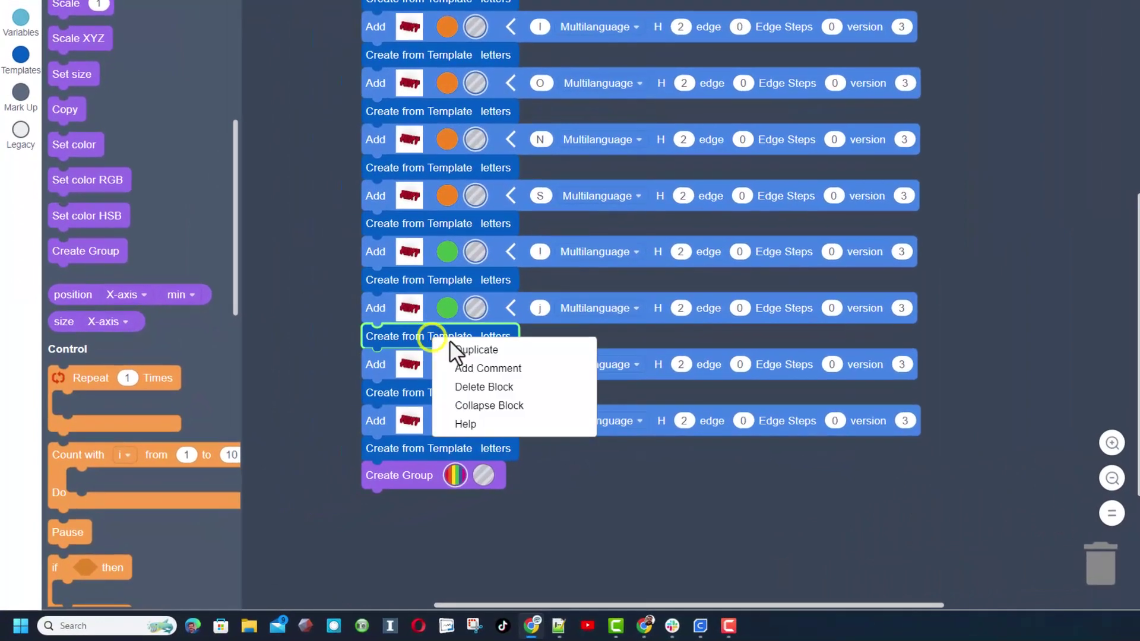
click(466, 387)
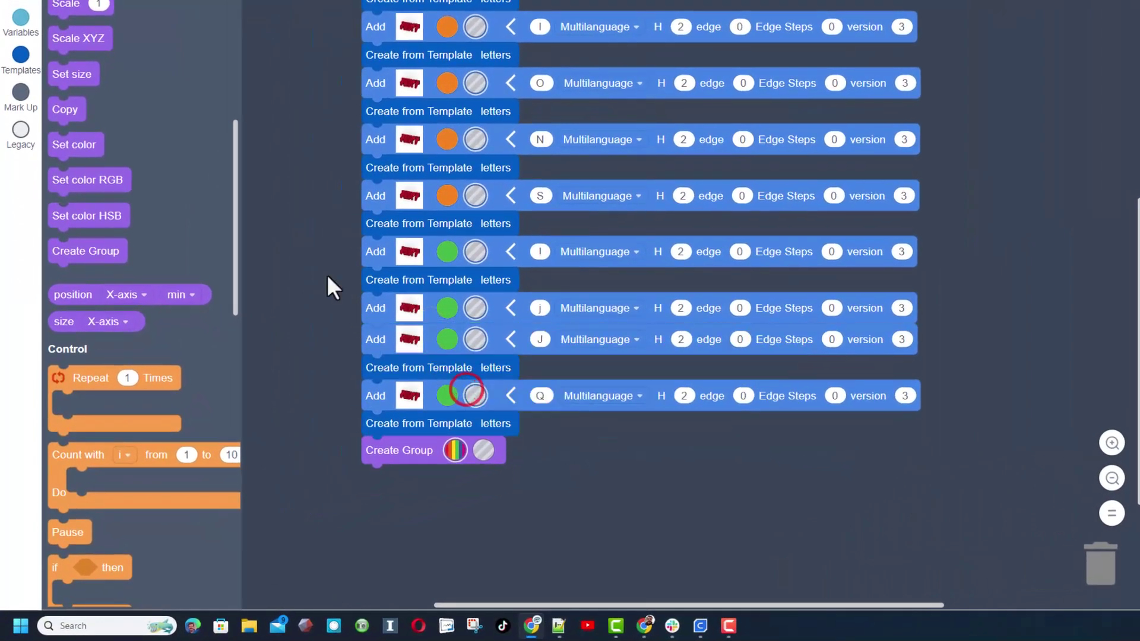
click(19, 56)
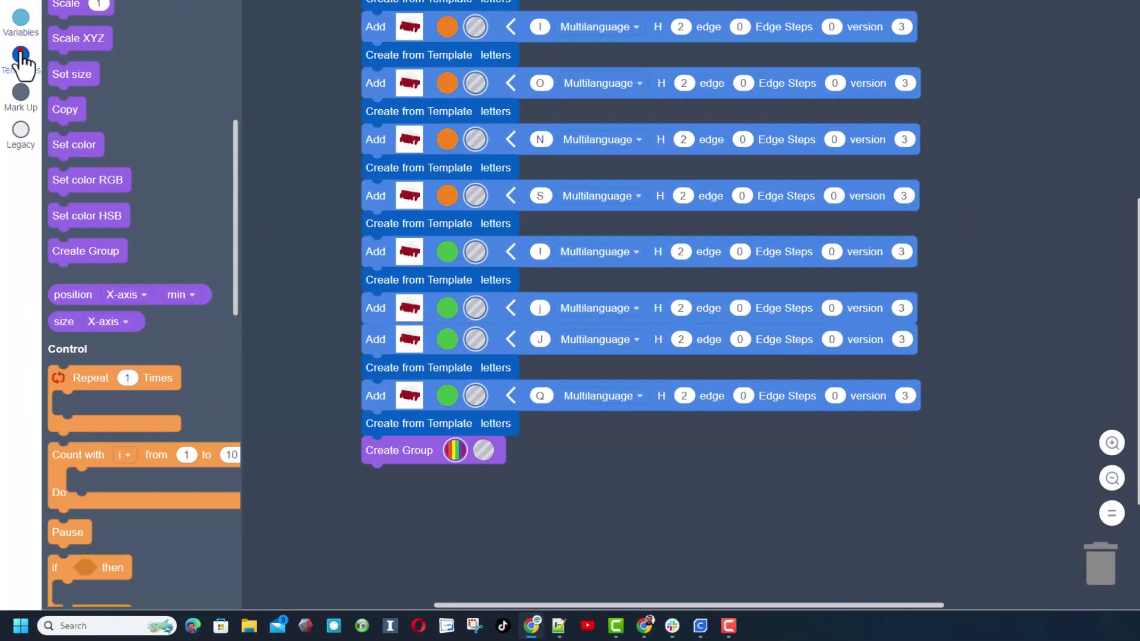
click(133, 342)
drag(134, 341, 428, 339)
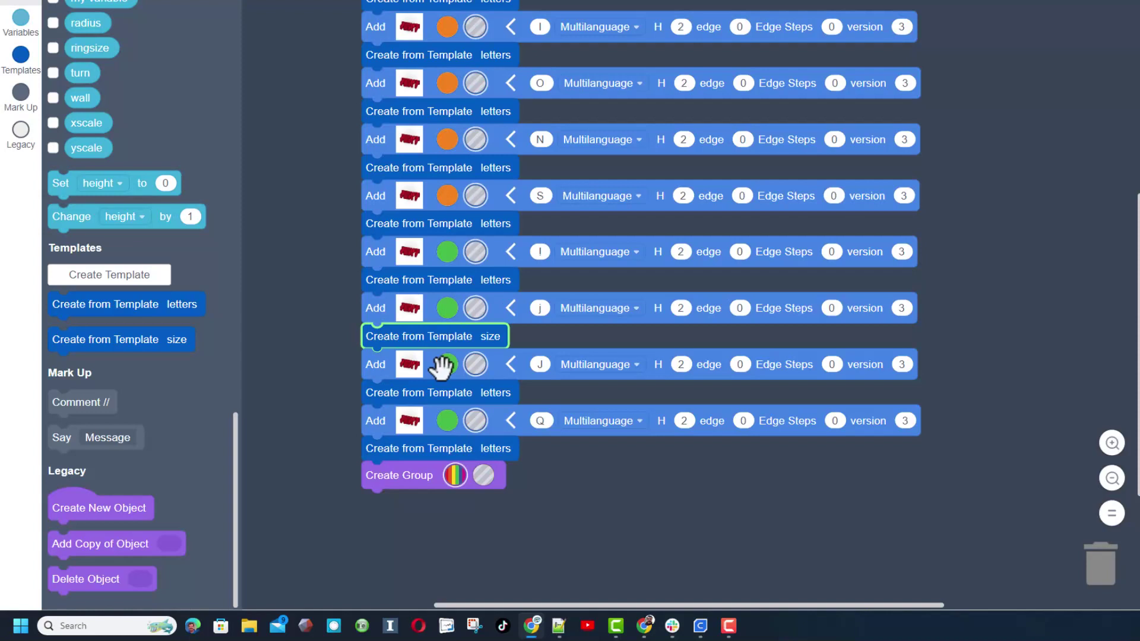
Swap the letters template calls under J and Q for Create from Template size
right_click(425, 394)
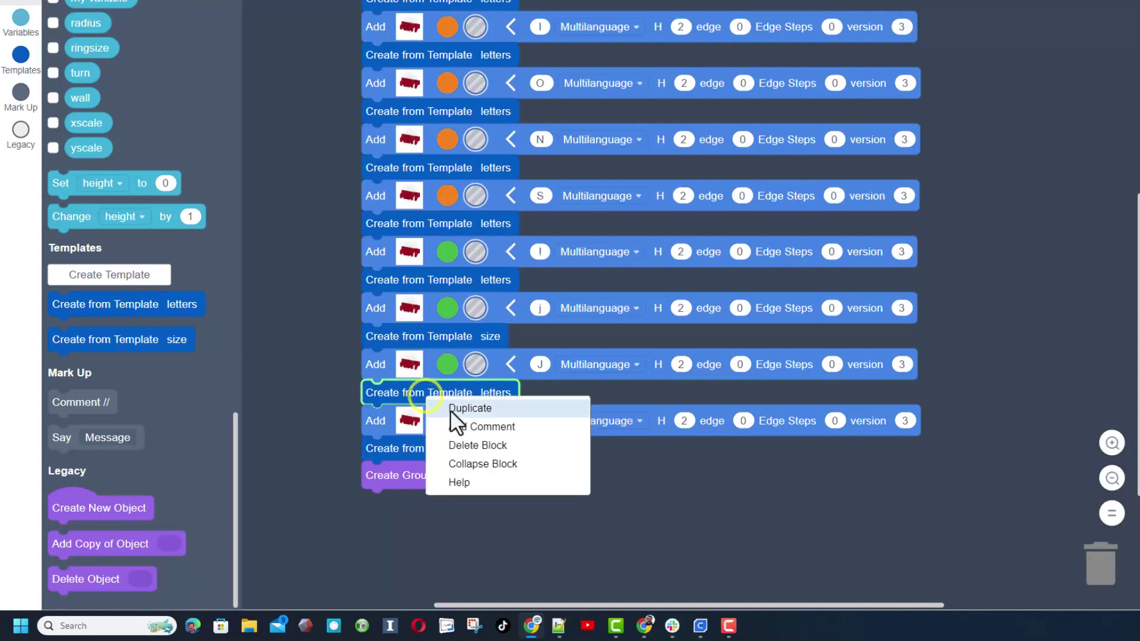
click(462, 447)
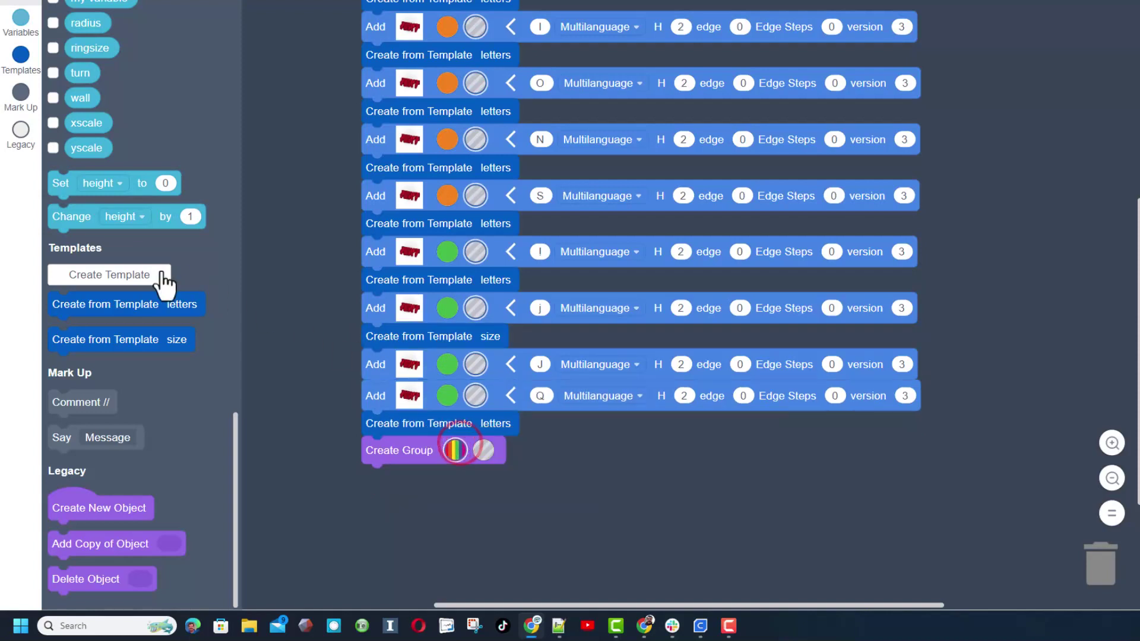
click(119, 342)
drag(119, 342, 439, 397)
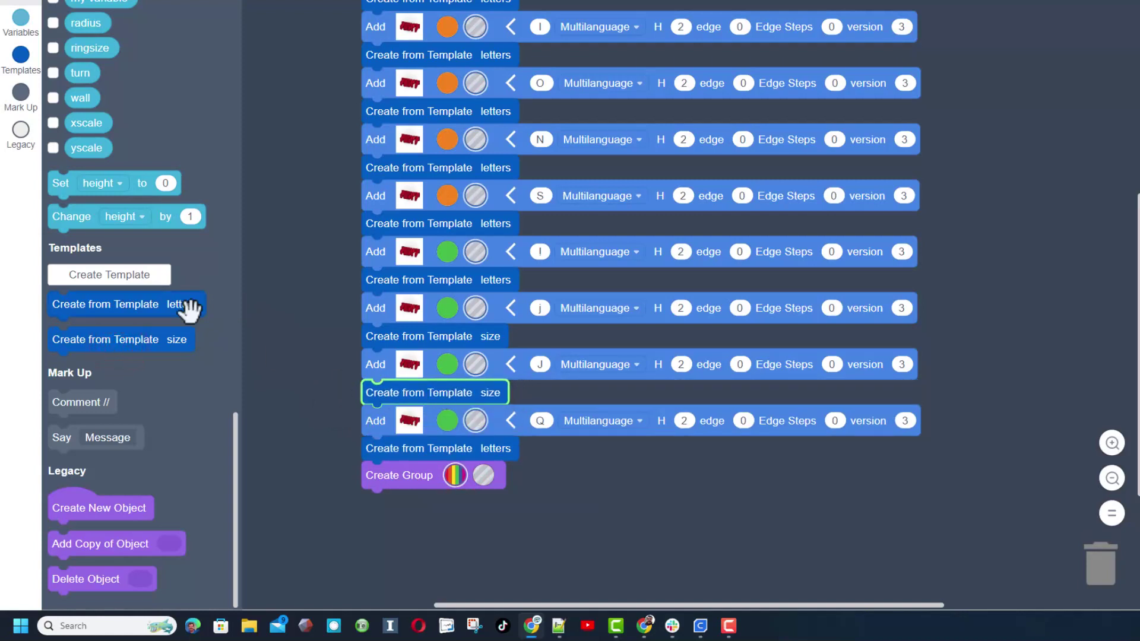
click(404, 449)
right_click(404, 451)
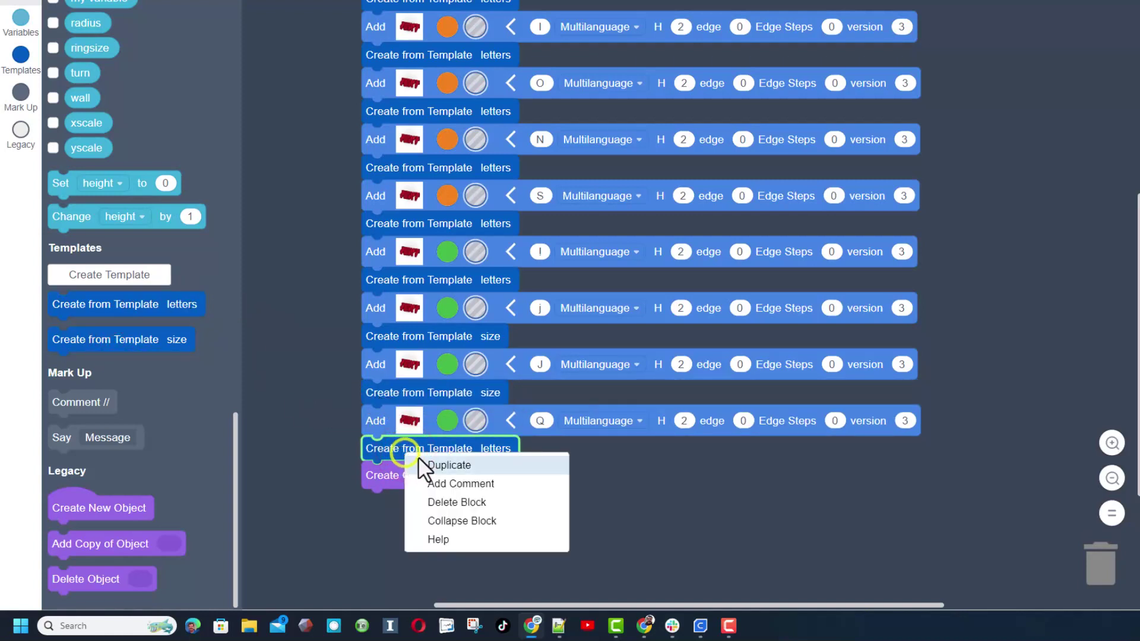
click(440, 502)
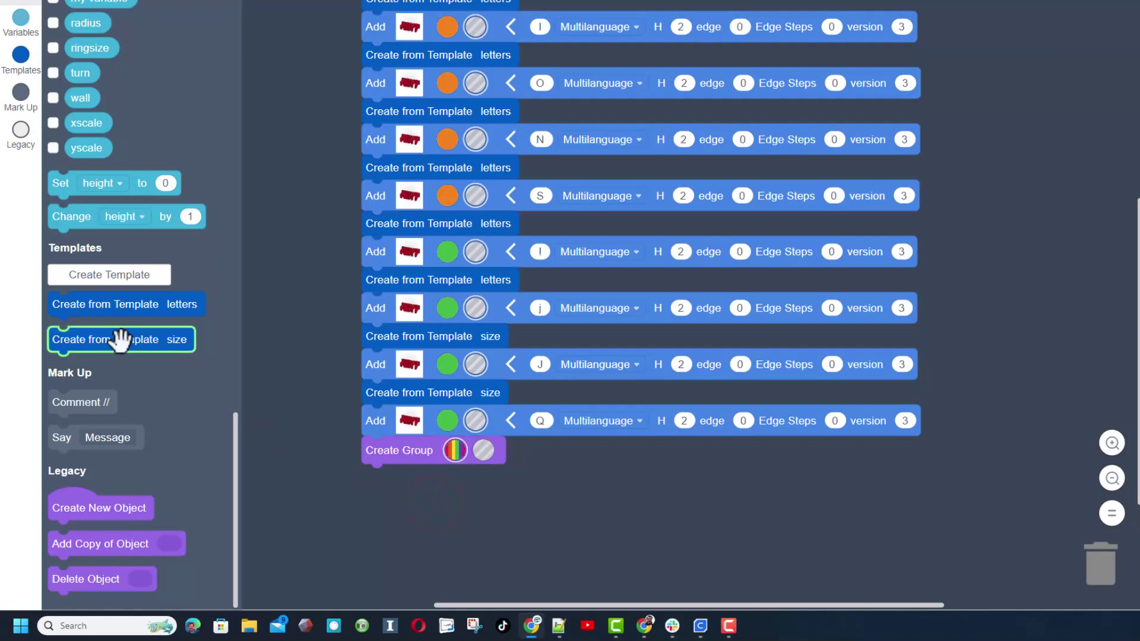
drag(121, 340, 401, 457)
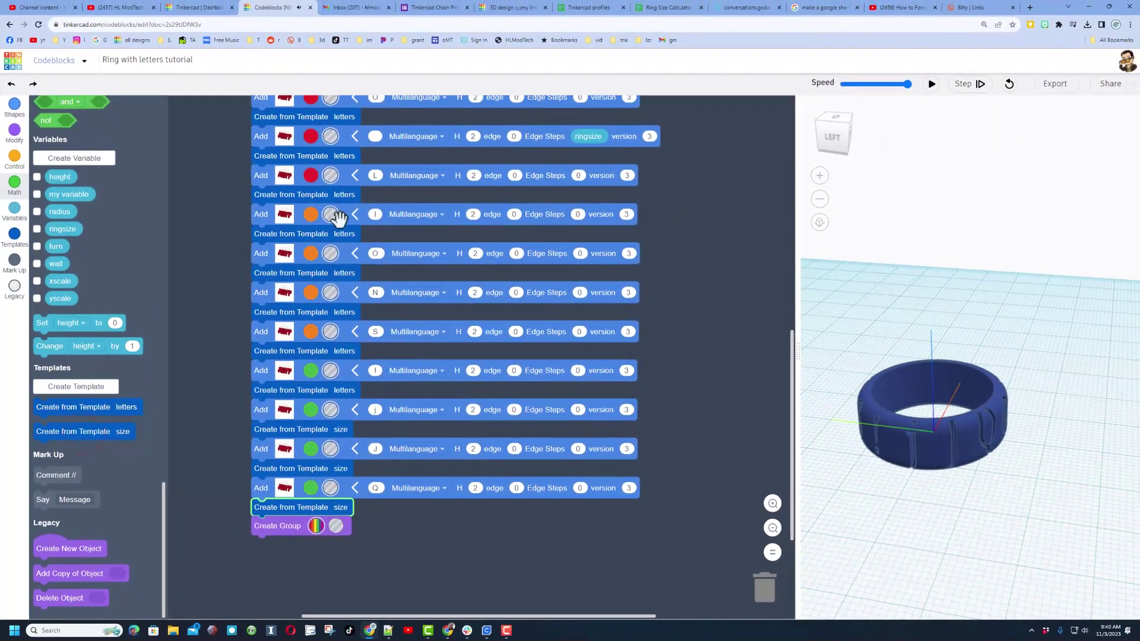
Rerun the code and orbit around the ring to check the fixed-size j, J and Q letters
click(930, 85)
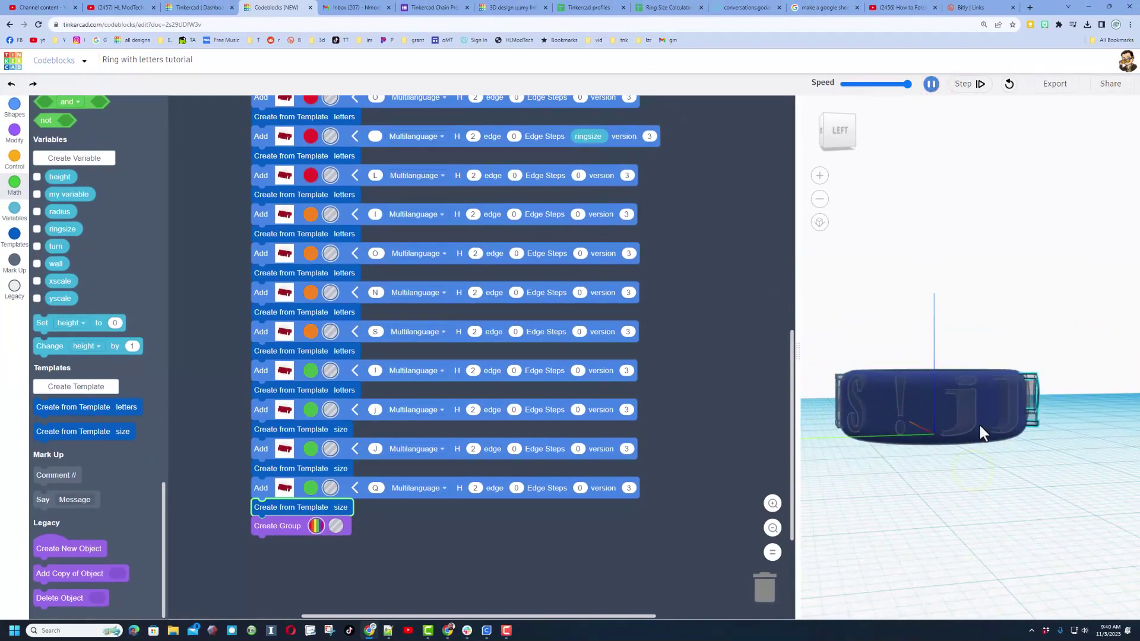
drag(920, 450, 976, 499)
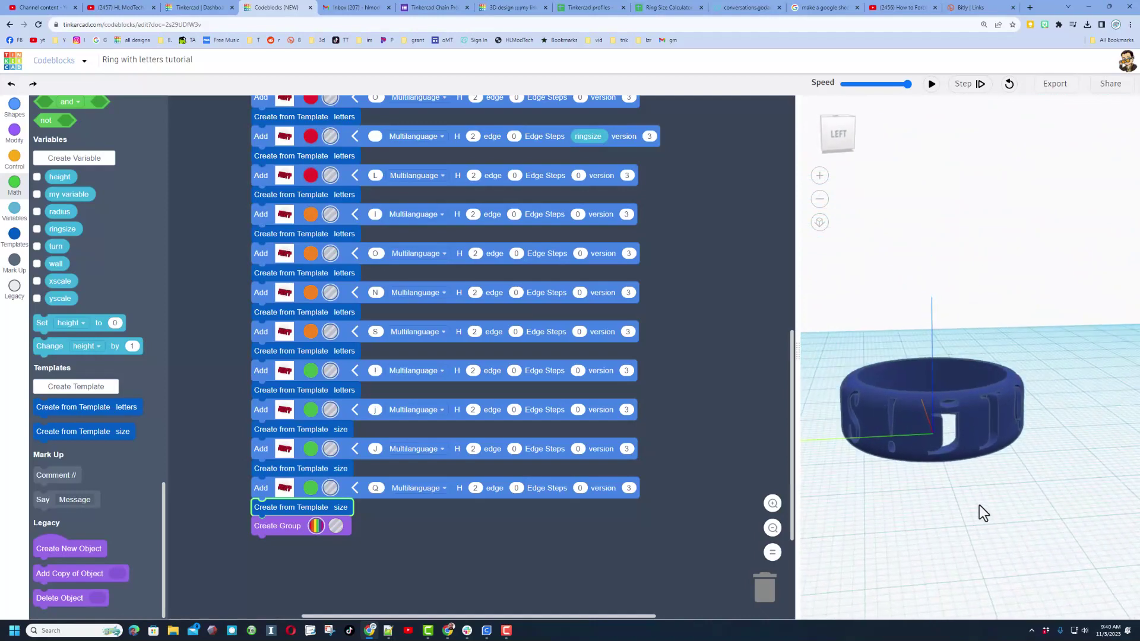
Set the size template's Y to 2 and Z to 6.8, rerun the code, and move the template aside
scroll(655, 209, up, 5)
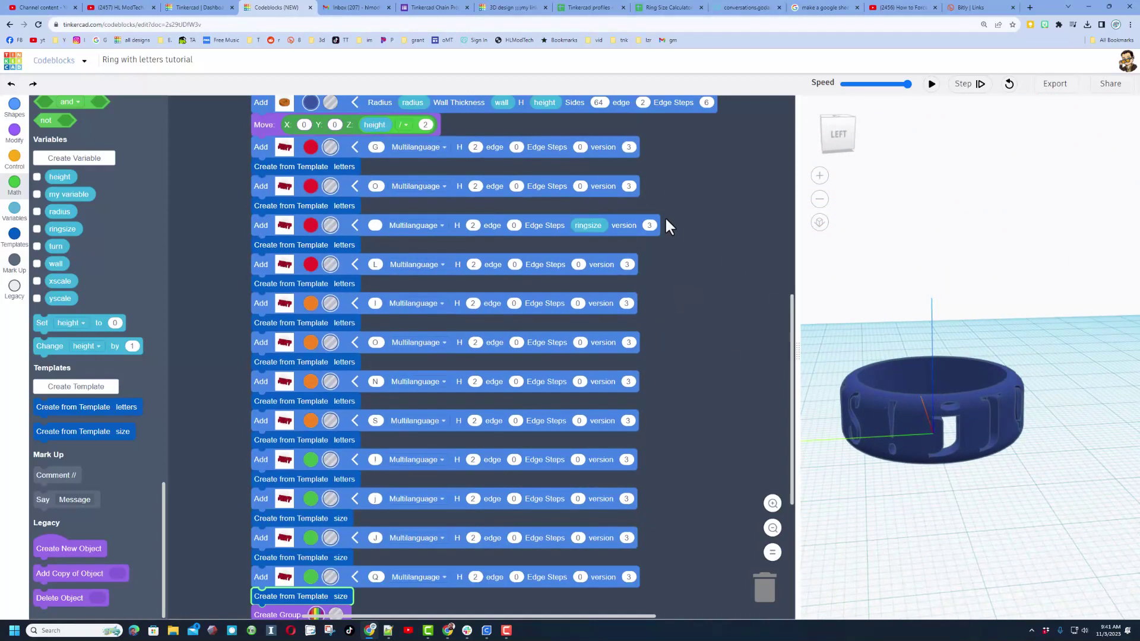
scroll(588, 208, up, 2)
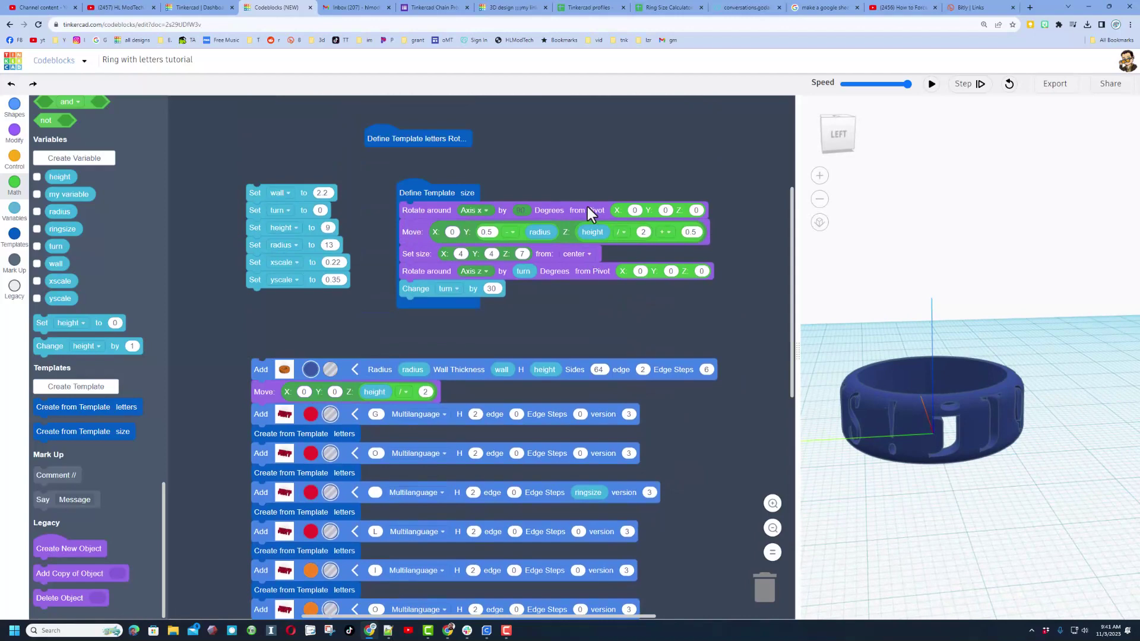
click(492, 255)
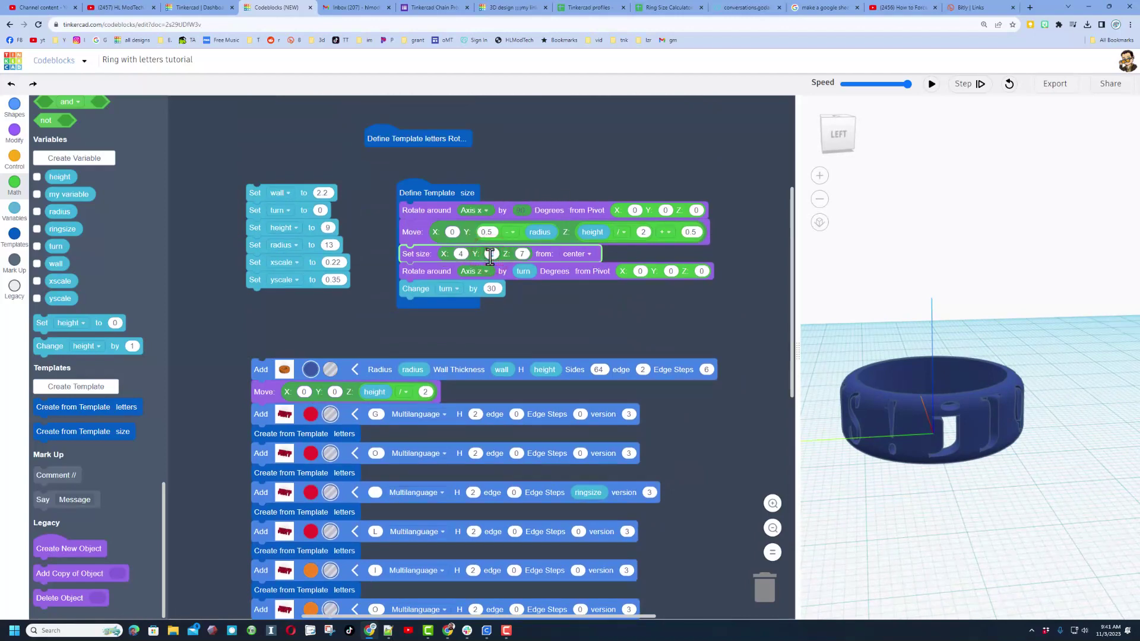
text(2)
click(522, 255)
text(6.8)
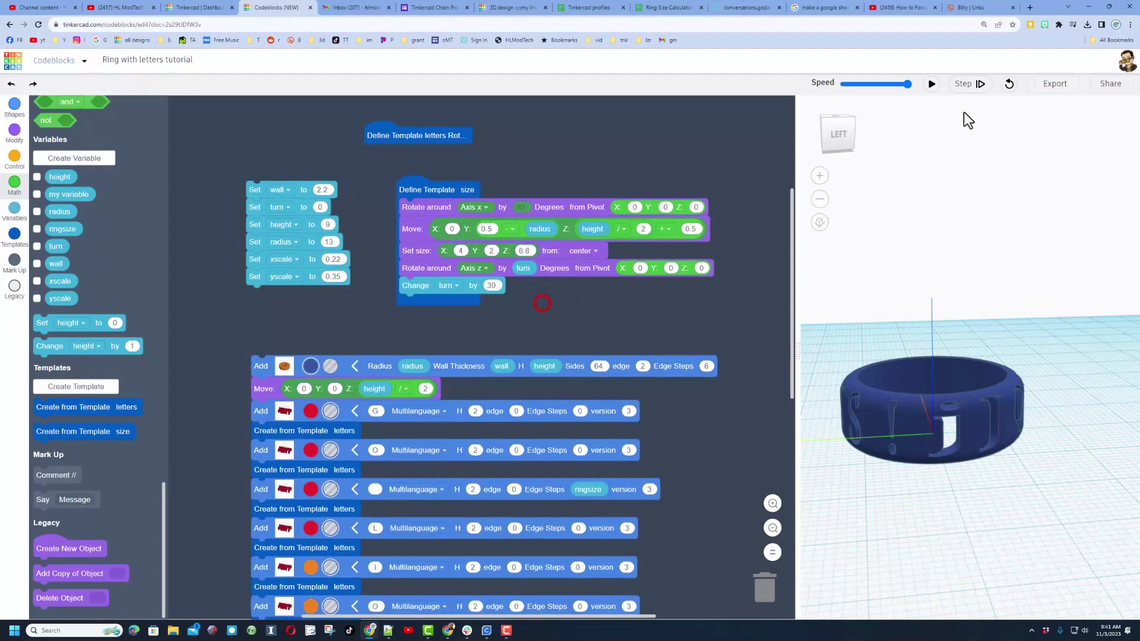
click(931, 85)
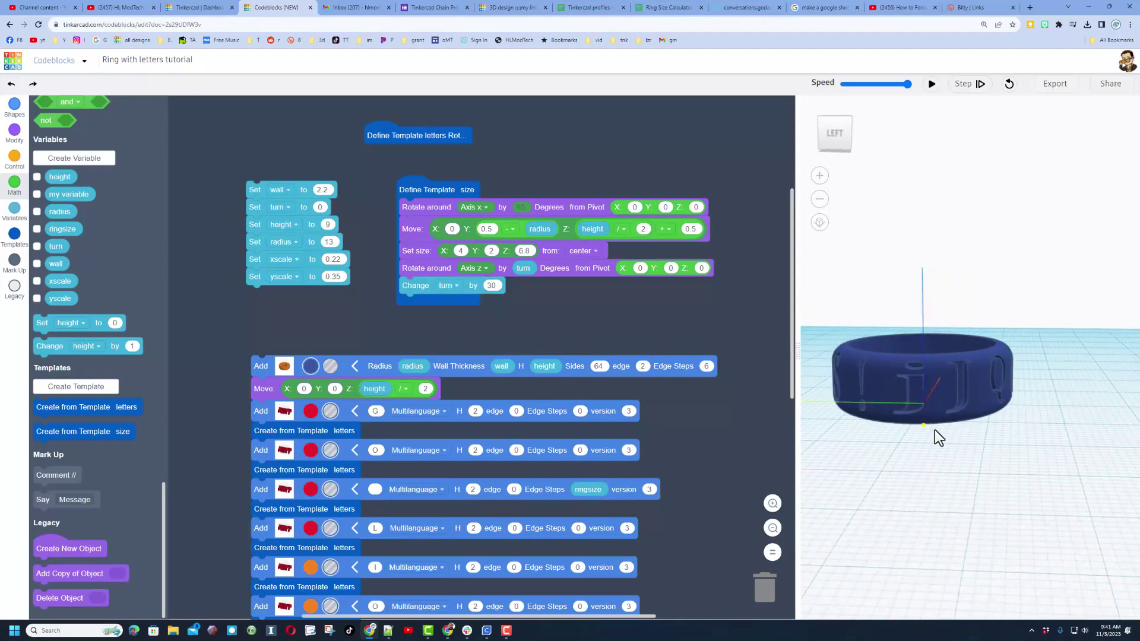
click(563, 146)
drag(421, 188, 384, 224)
Expand the collapsed letters template definition and drag it up above the size template
right_click(371, 124)
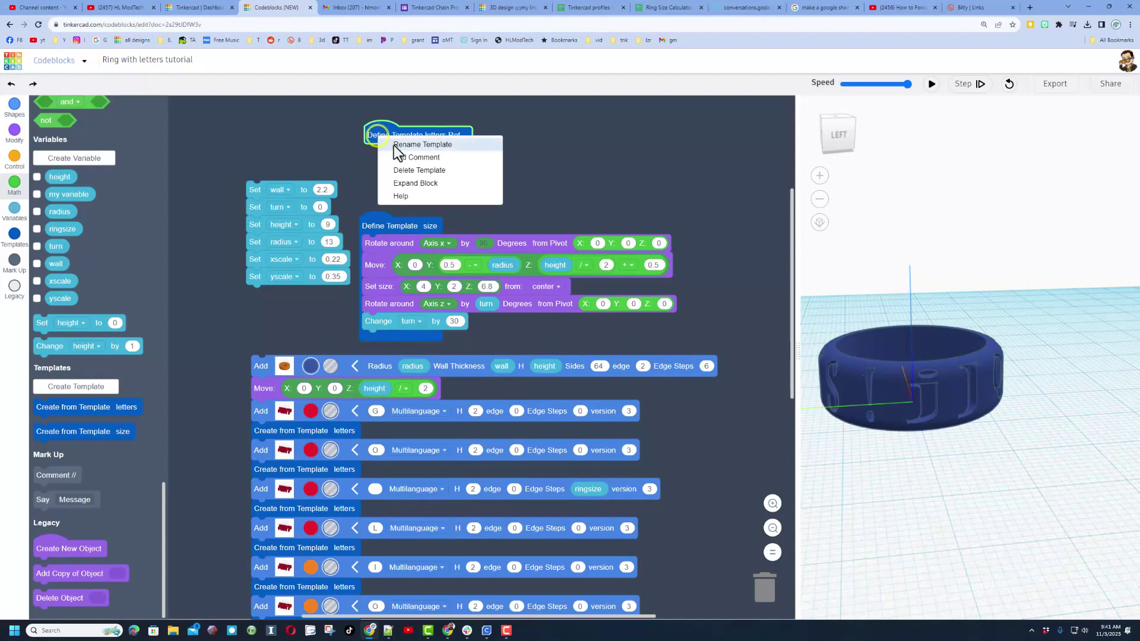
click(405, 185)
drag(404, 135, 395, 97)
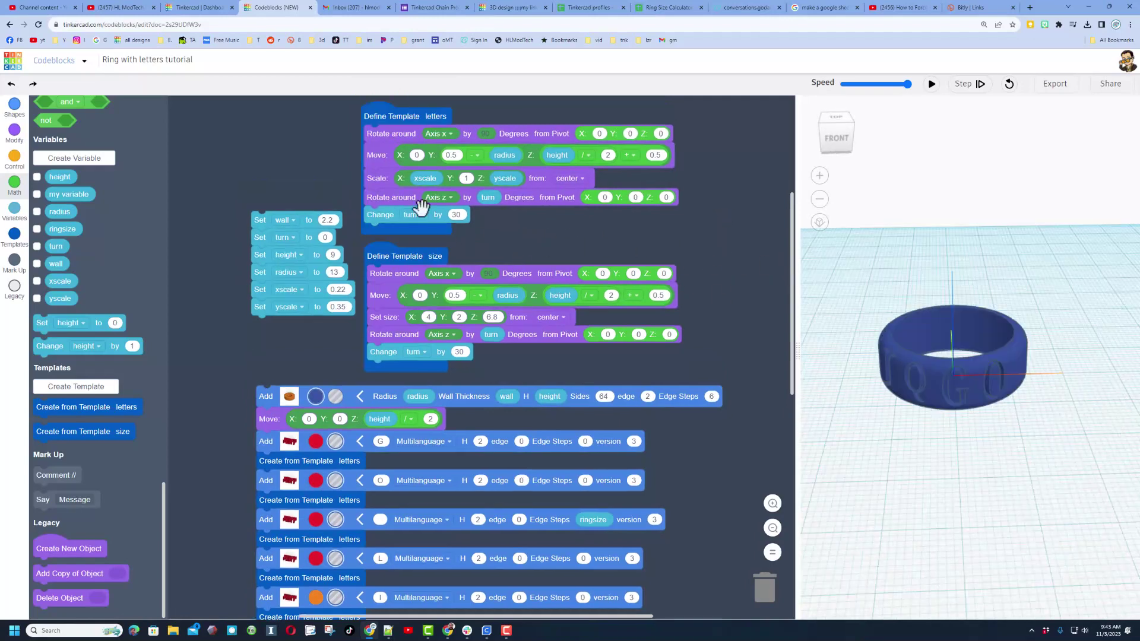
click(398, 122)
click(391, 248)
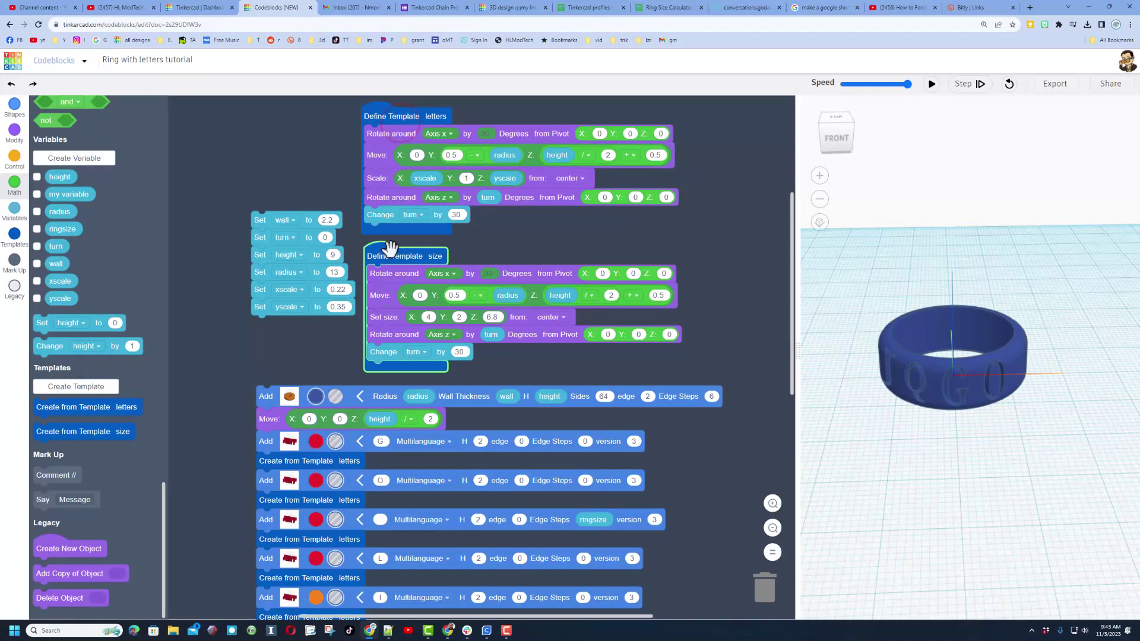
Blank out the letter in the block after I and rerun the code
click(522, 350)
scroll(522, 339, down, 3)
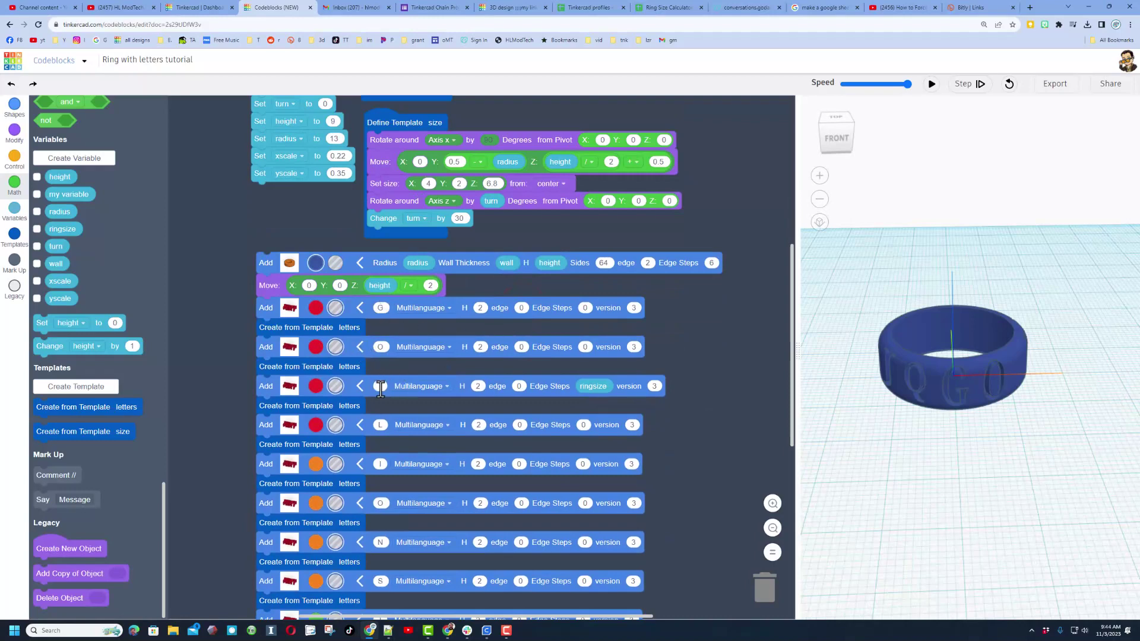
scroll(409, 402, down, 5)
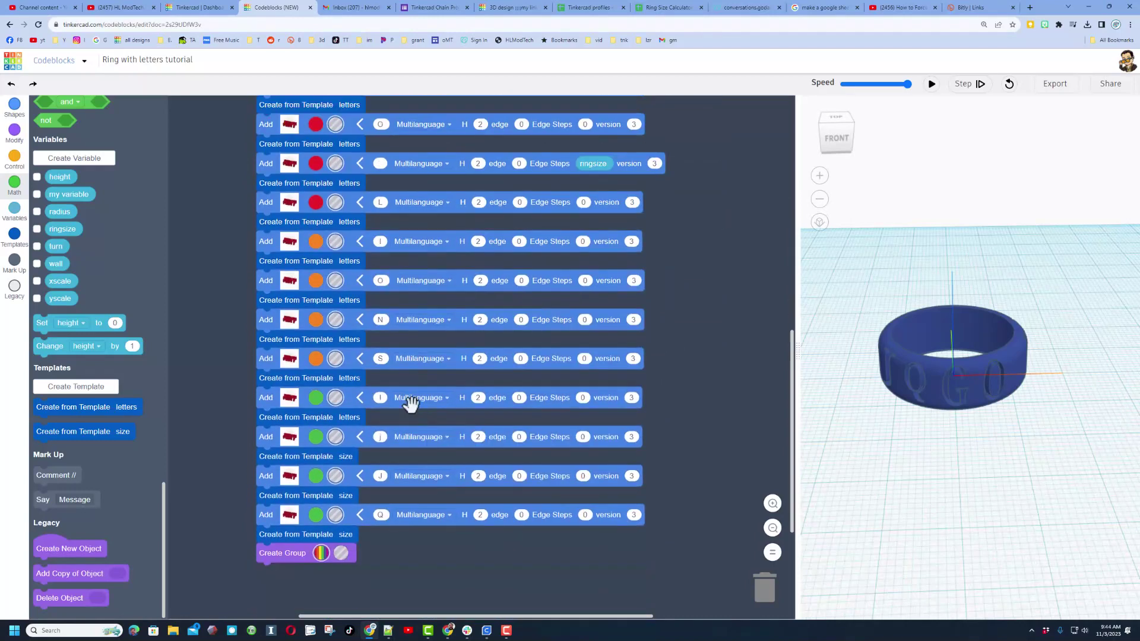
click(380, 436)
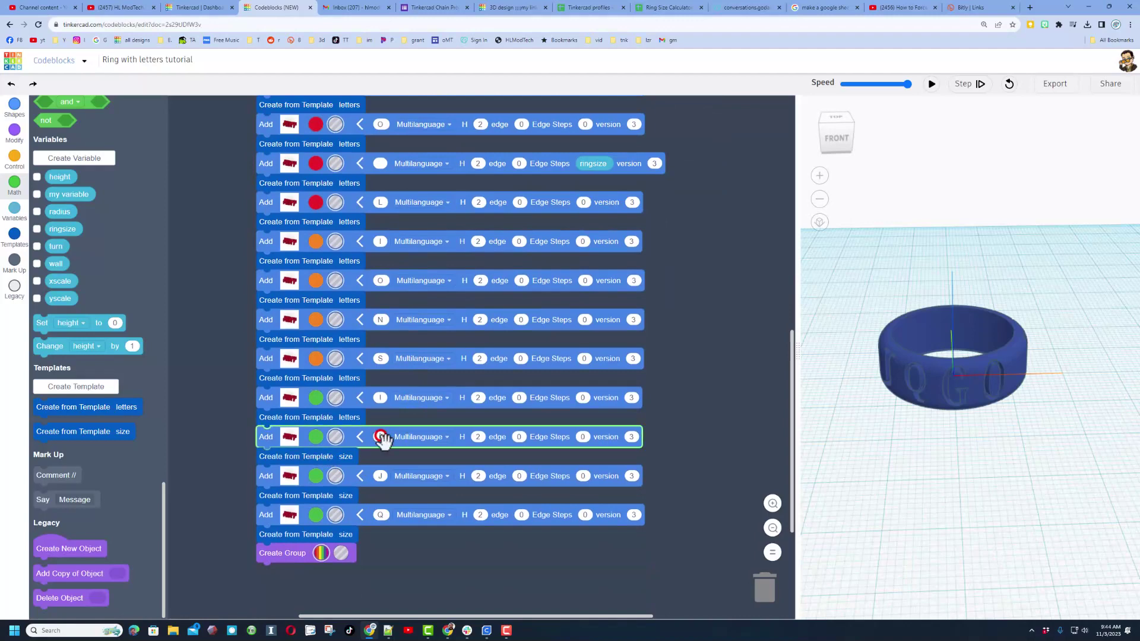
key(BackSpace)
click(461, 463)
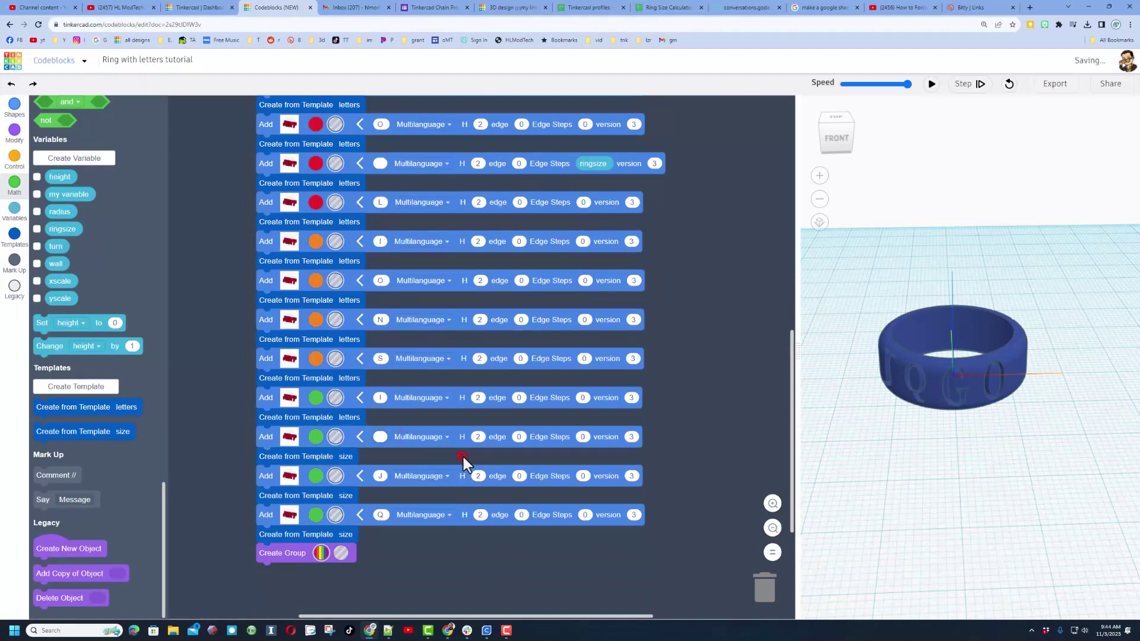
click(934, 86)
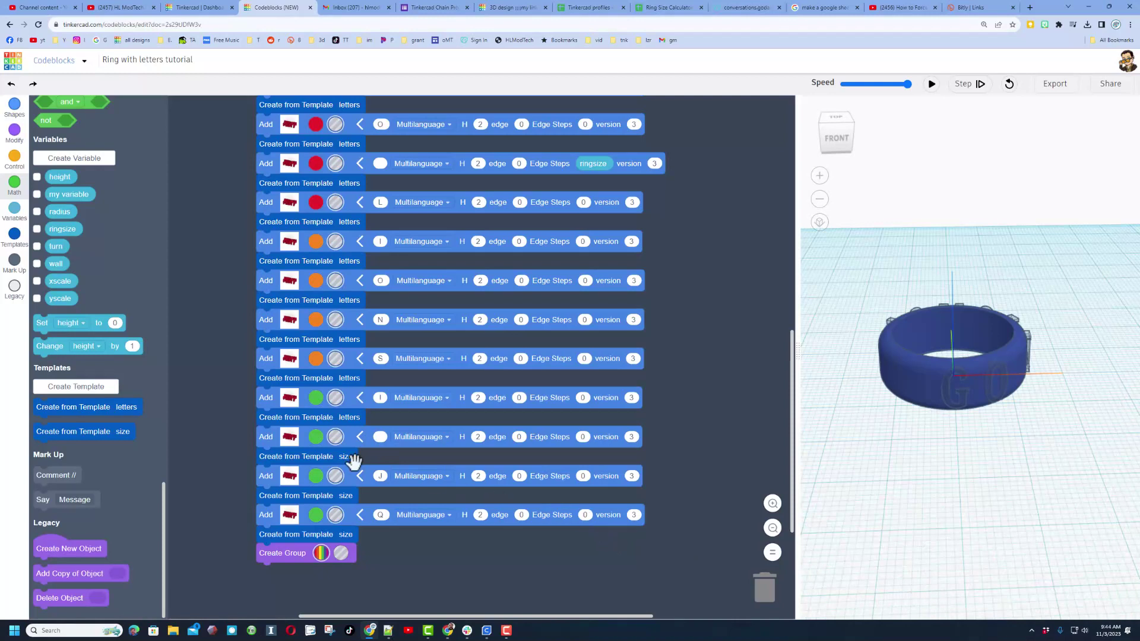
Replace that block's Create from Template size call with Create from Template letters
right_click(298, 459)
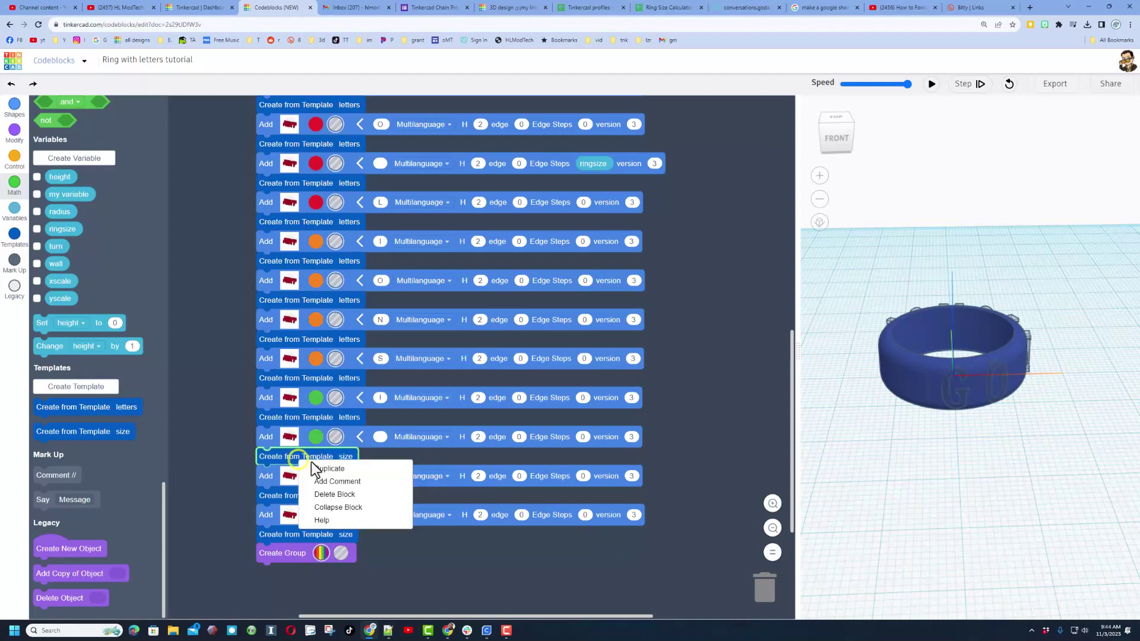
click(329, 494)
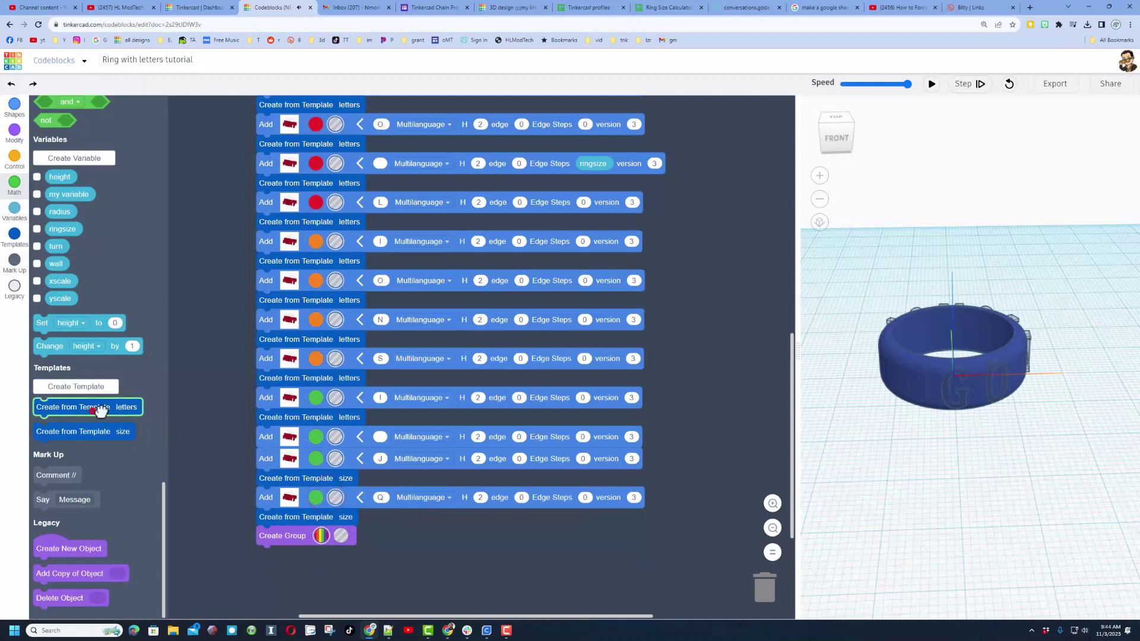
drag(92, 409, 321, 456)
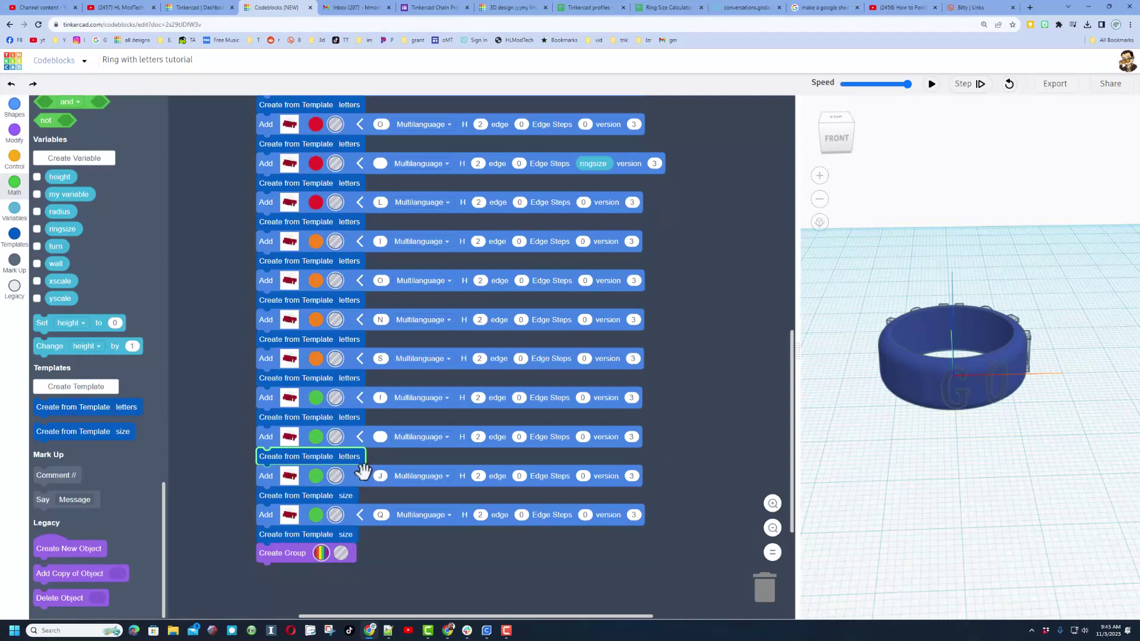
Rename the letters template to 'use scale'
scroll(379, 433, up, 4)
scroll(394, 418, up, 4)
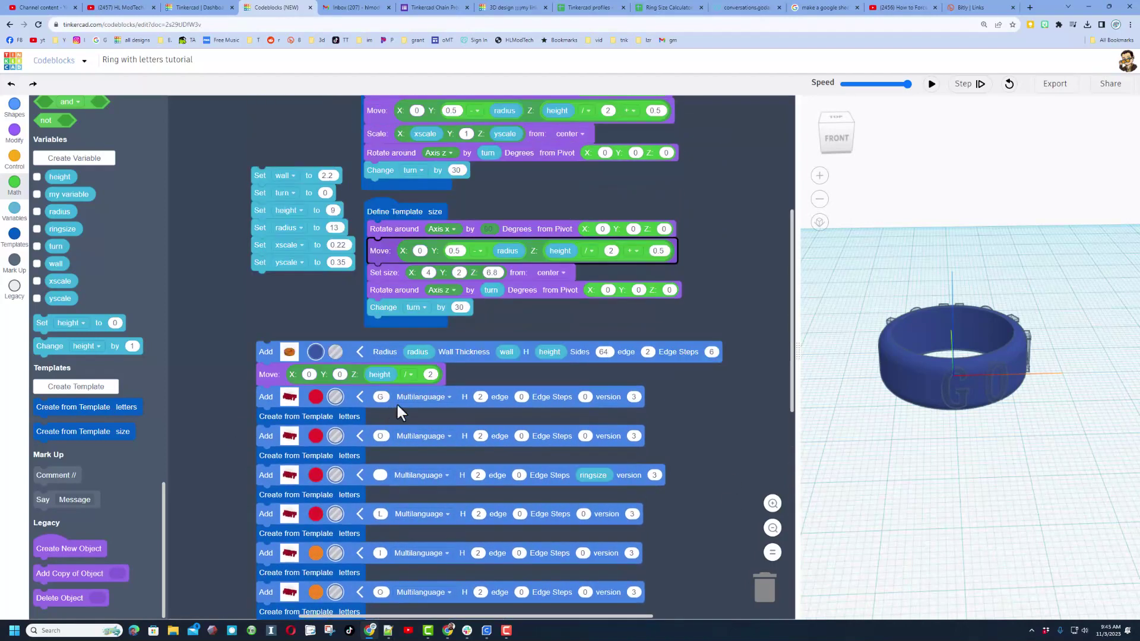
right_click(396, 206)
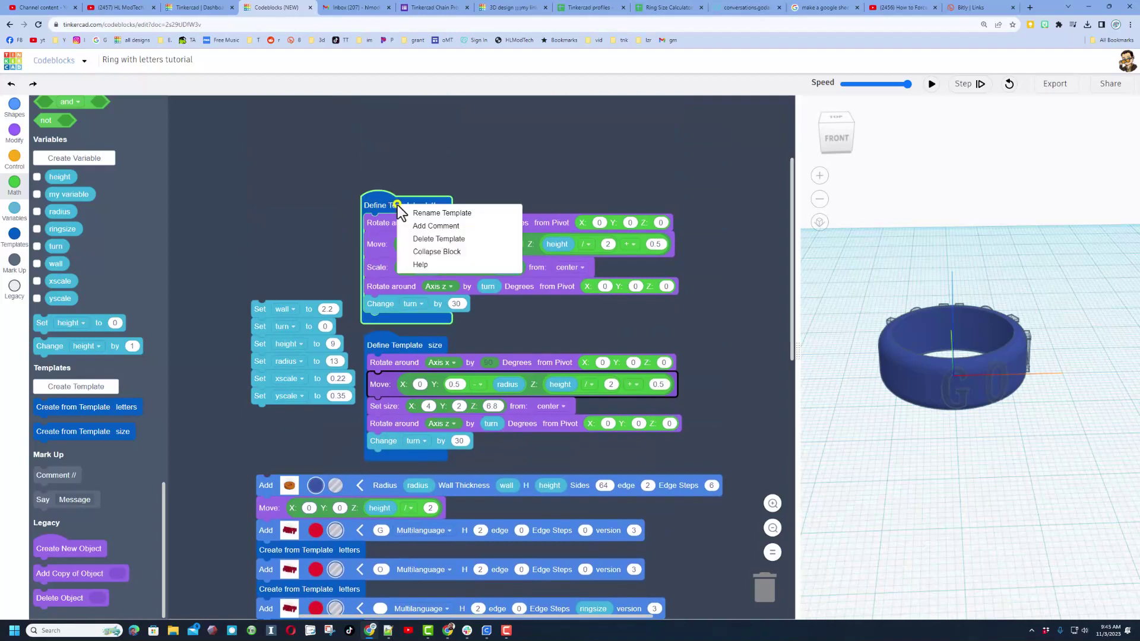
click(445, 213)
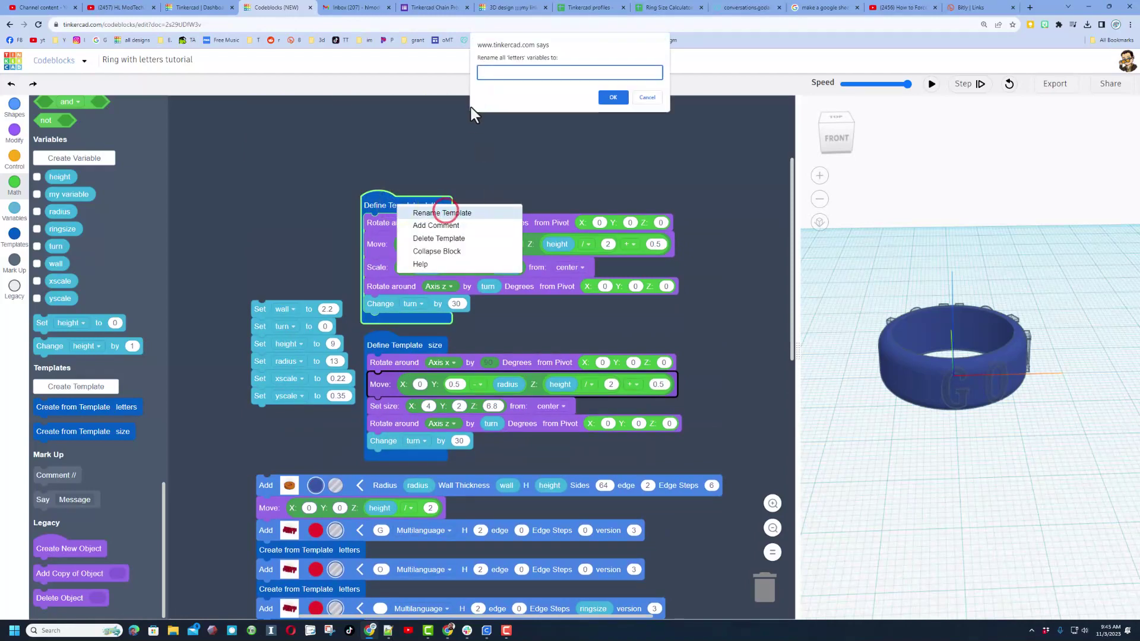
click(492, 72)
text(use scale)
click(613, 97)
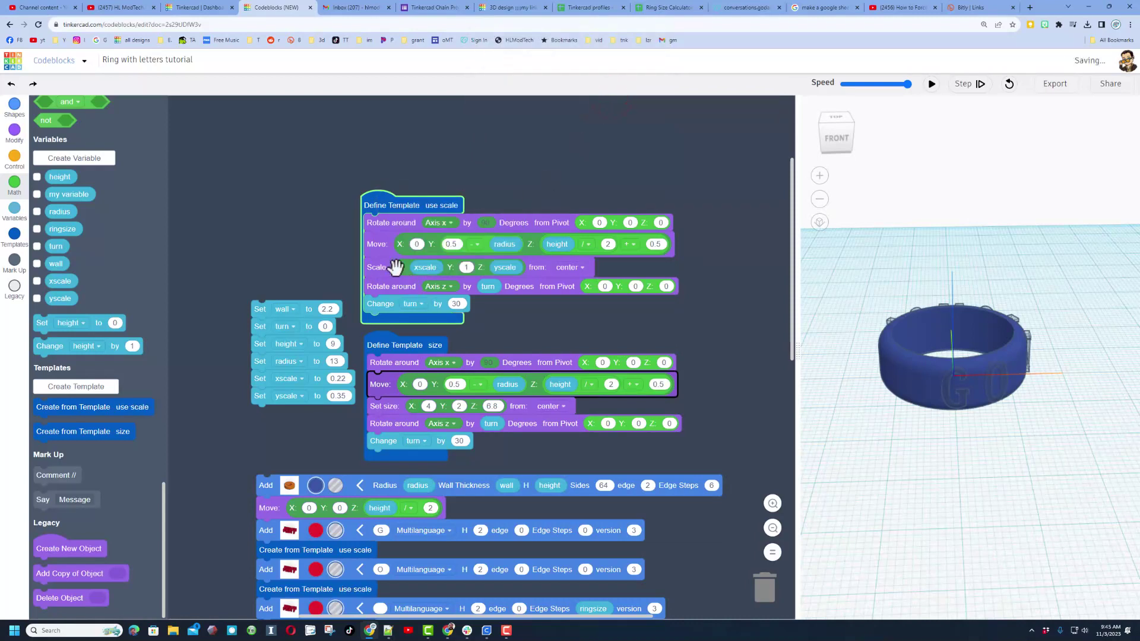
Rename the size template to 'use size'
right_click(399, 344)
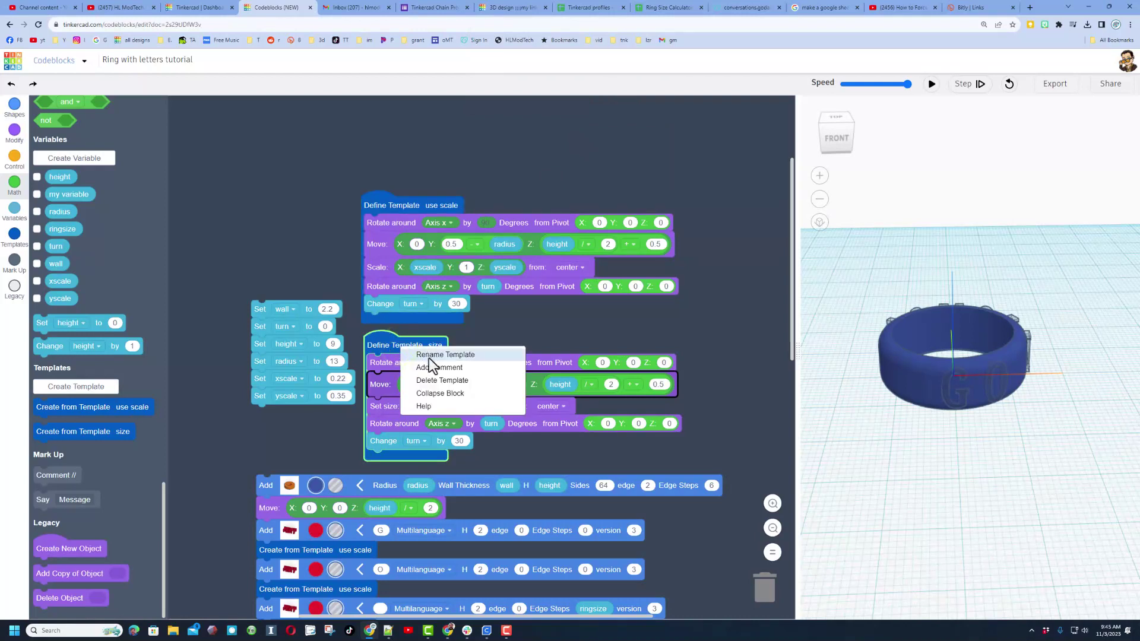
click(429, 355)
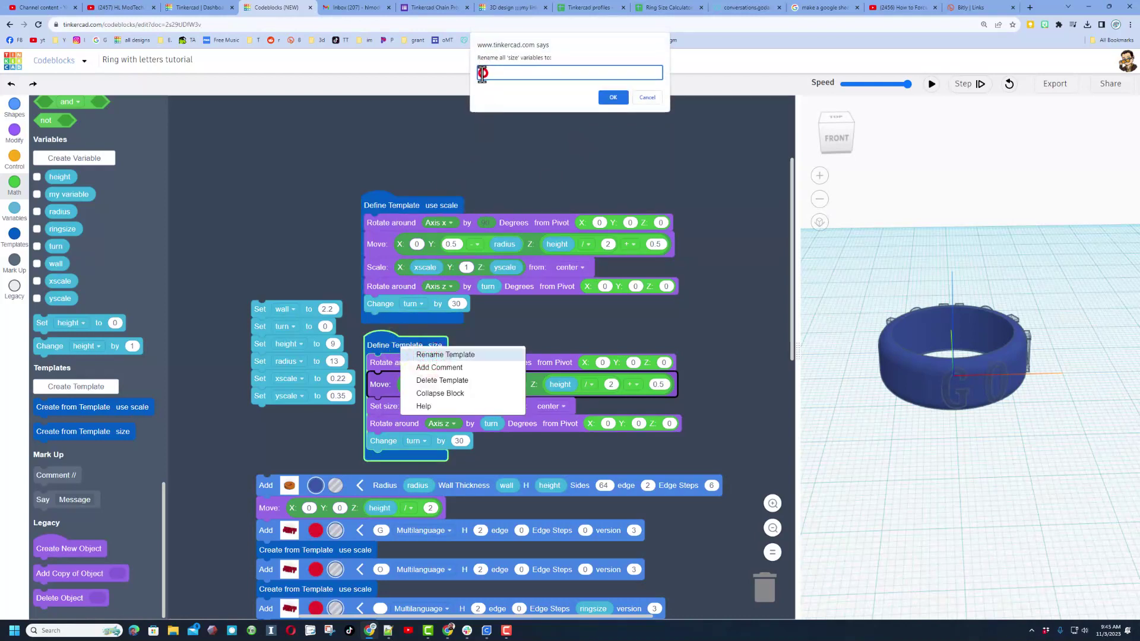
click(482, 73)
text(use size)
click(614, 98)
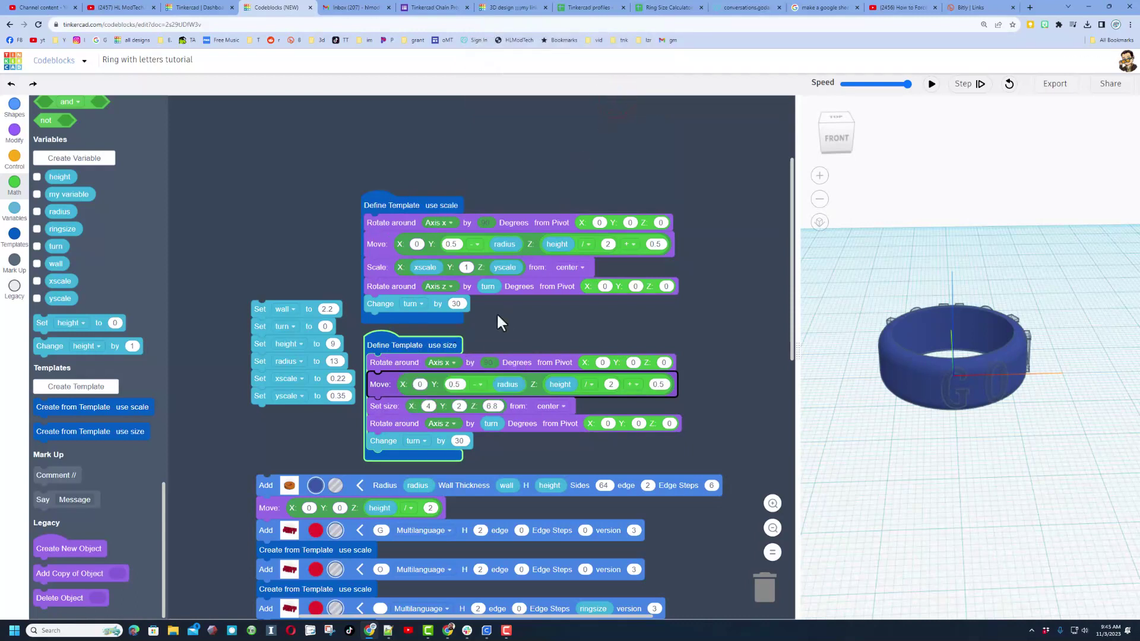
click(490, 338)
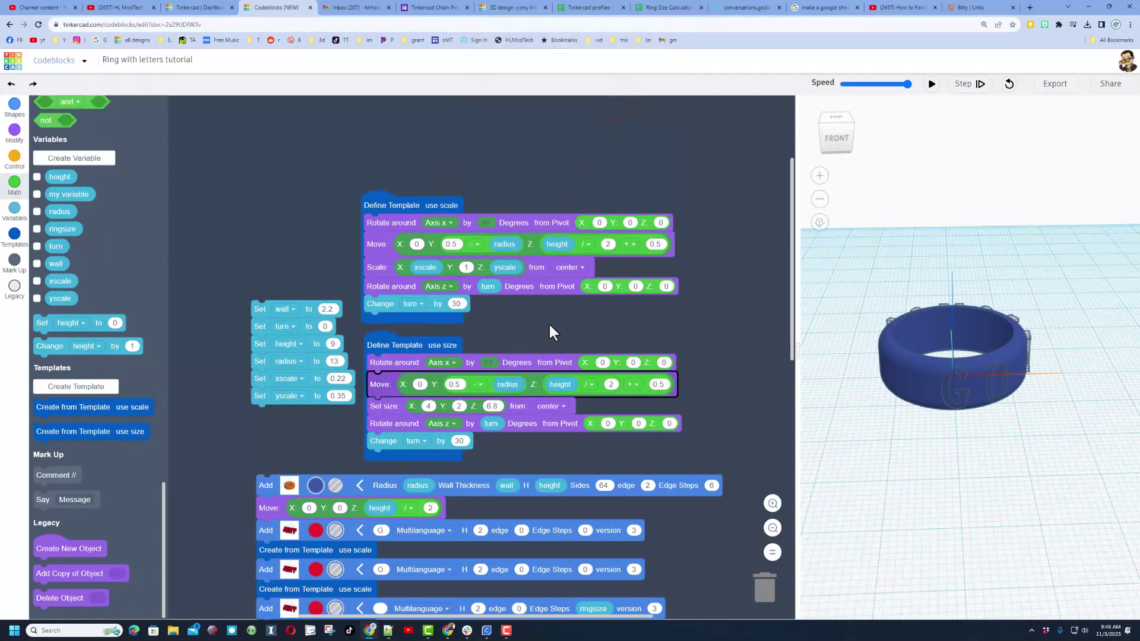
right_drag(956, 481, 946, 452)
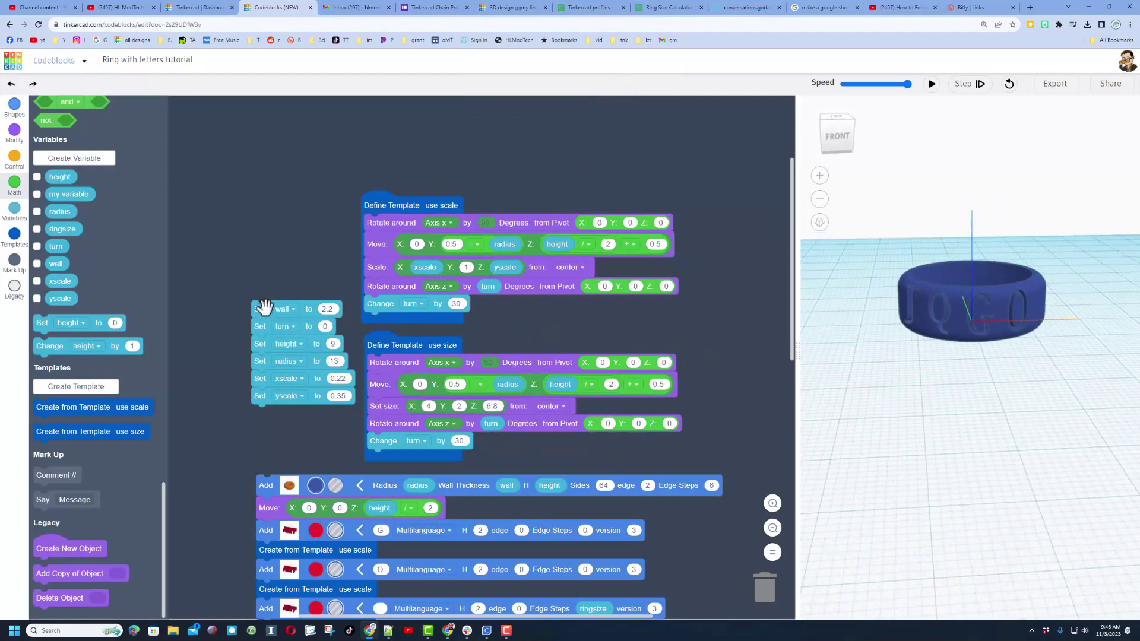
drag(266, 310, 253, 297)
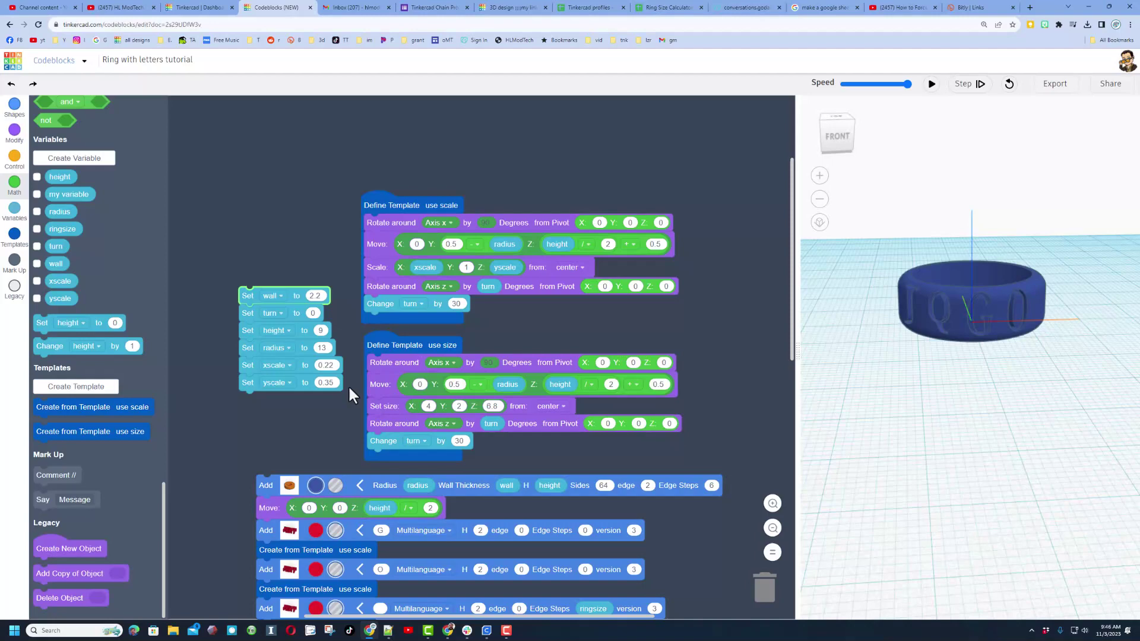
In the Ring Size Calculator, try Radius 12, then 12.4, then 12.2, which gives ring size 20
click(661, 12)
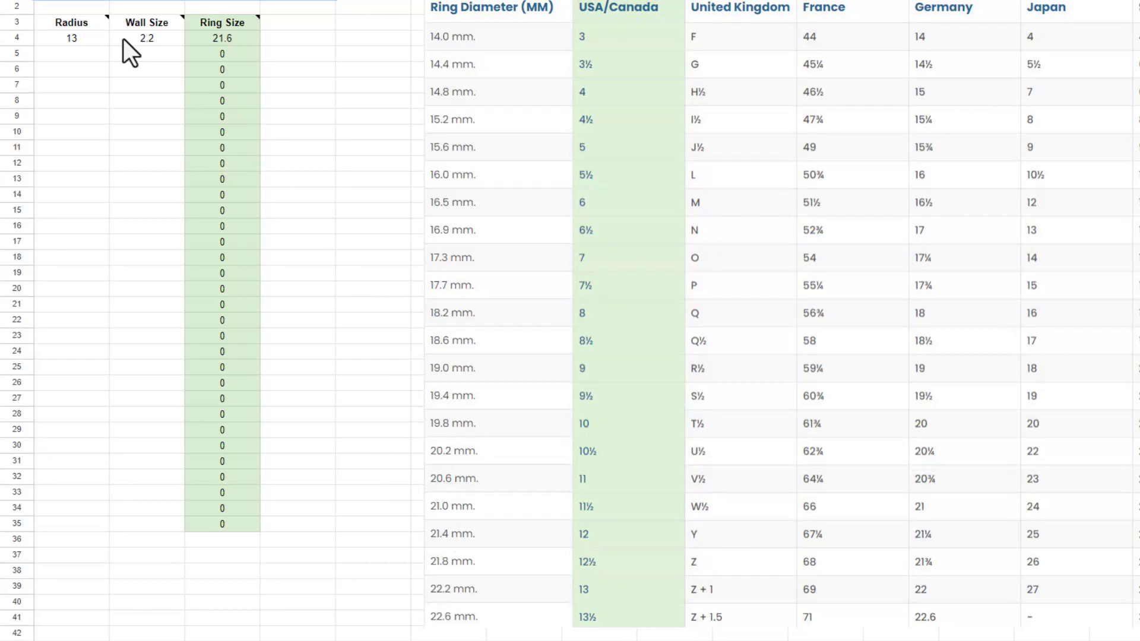
click(75, 38)
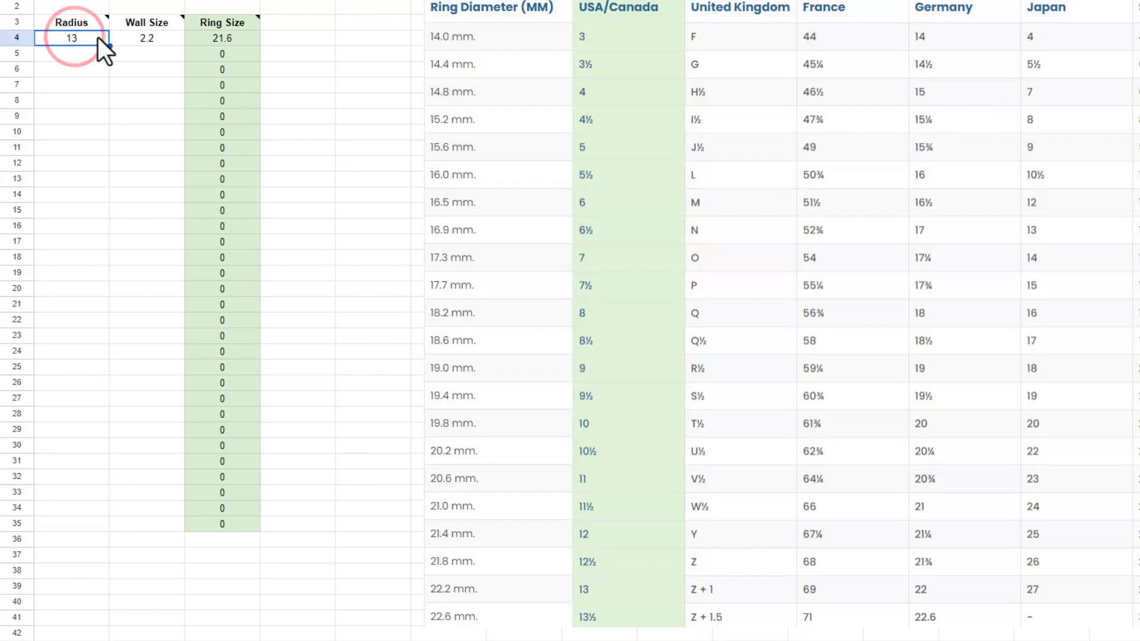
text(12)
key(Return)
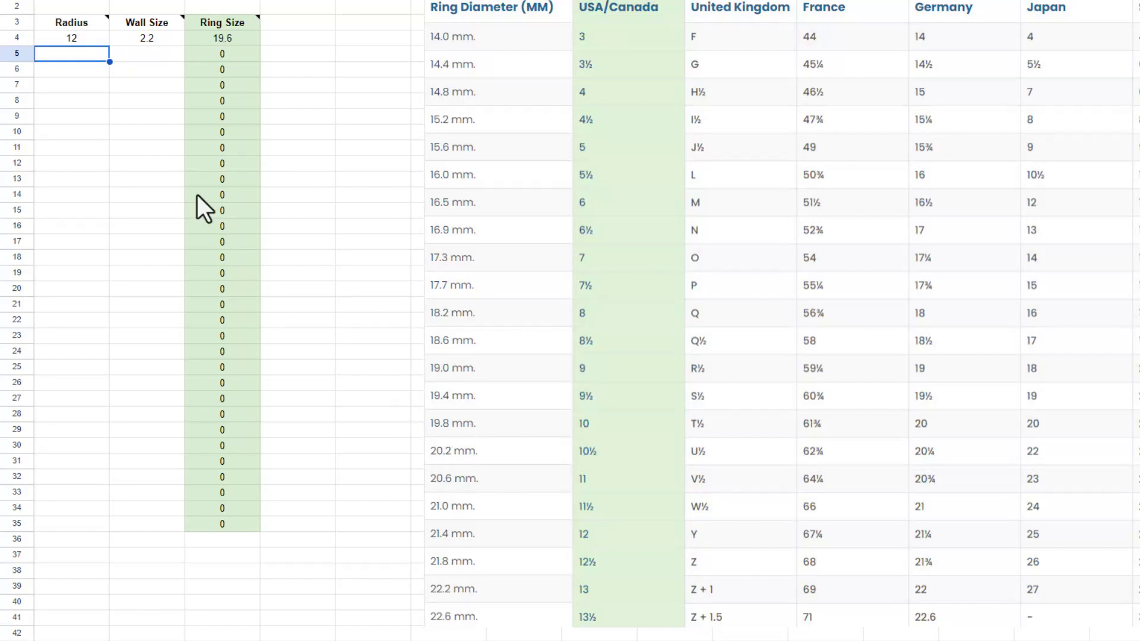
click(80, 38)
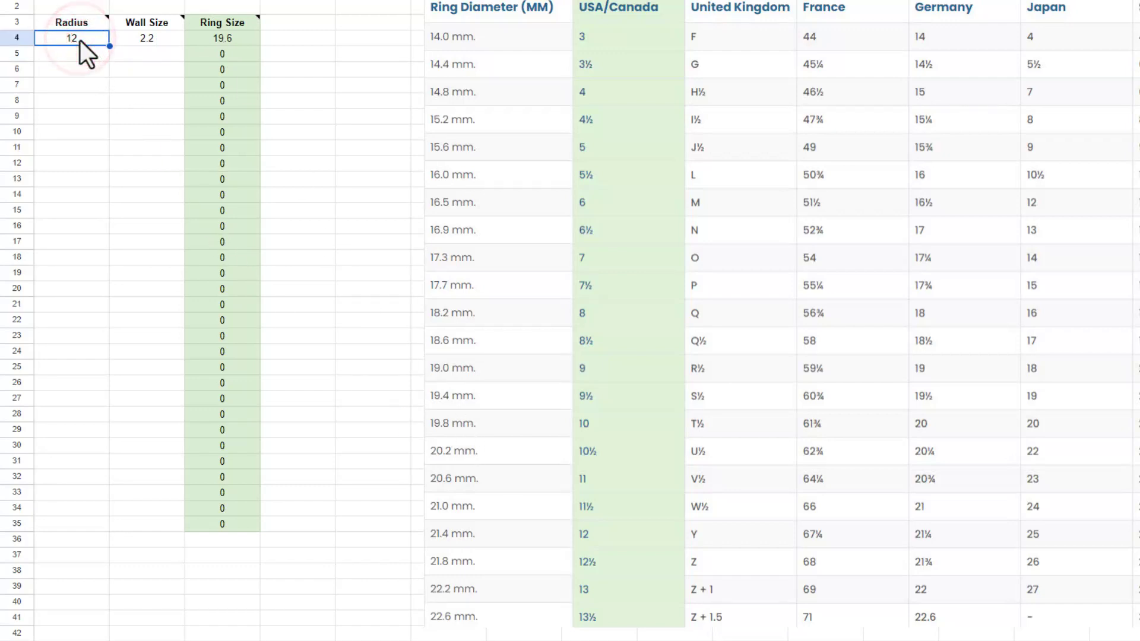
key(Return)
text(.4)
key(Return)
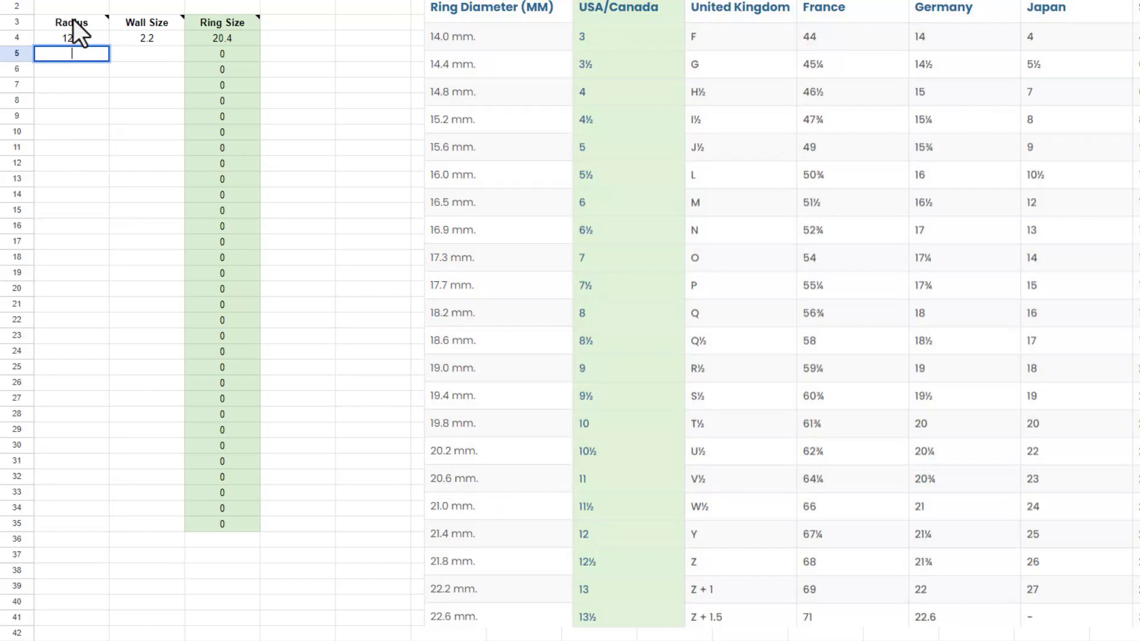
click(76, 39)
text(12)
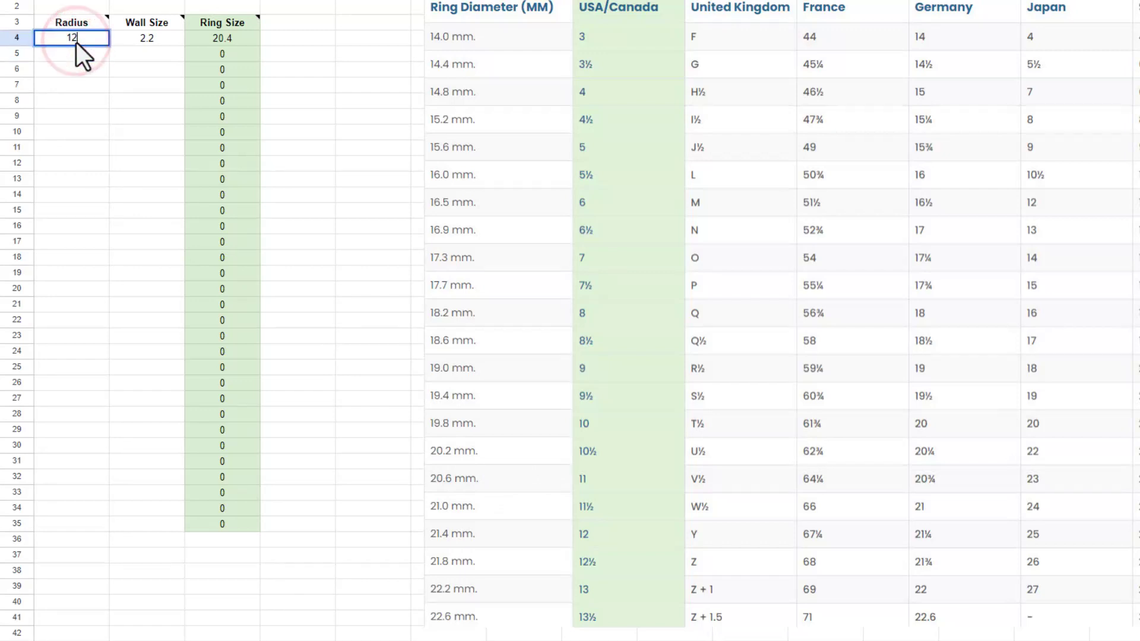
text(.2)
key(Return)
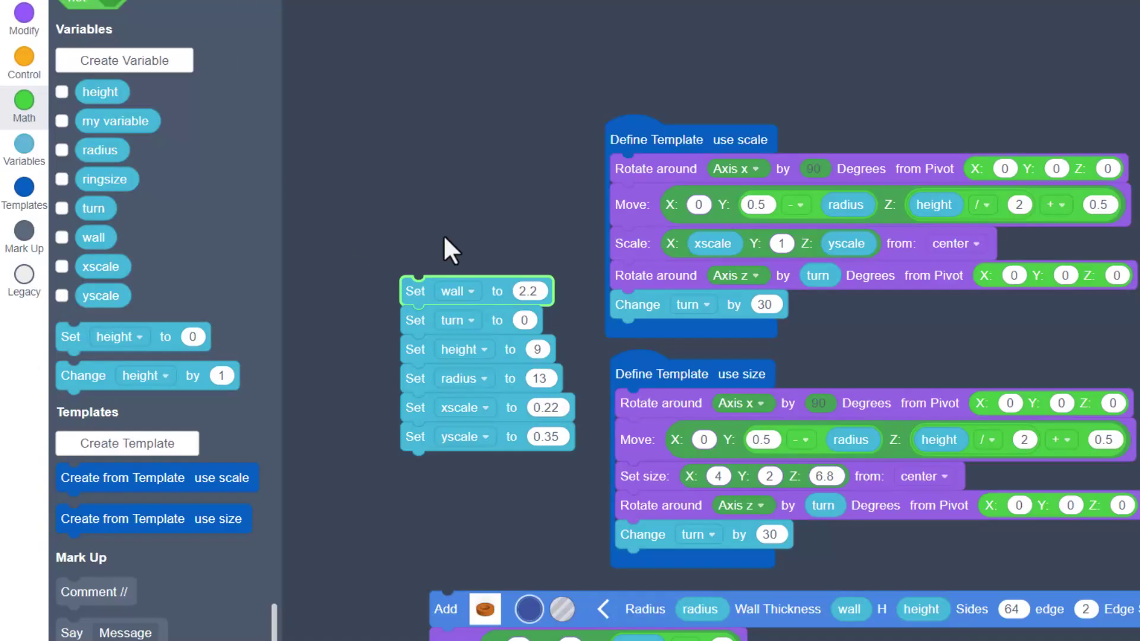
Set the radius variable to 10.2 and clear the Q letter in the last block
click(538, 379)
text(10.2)
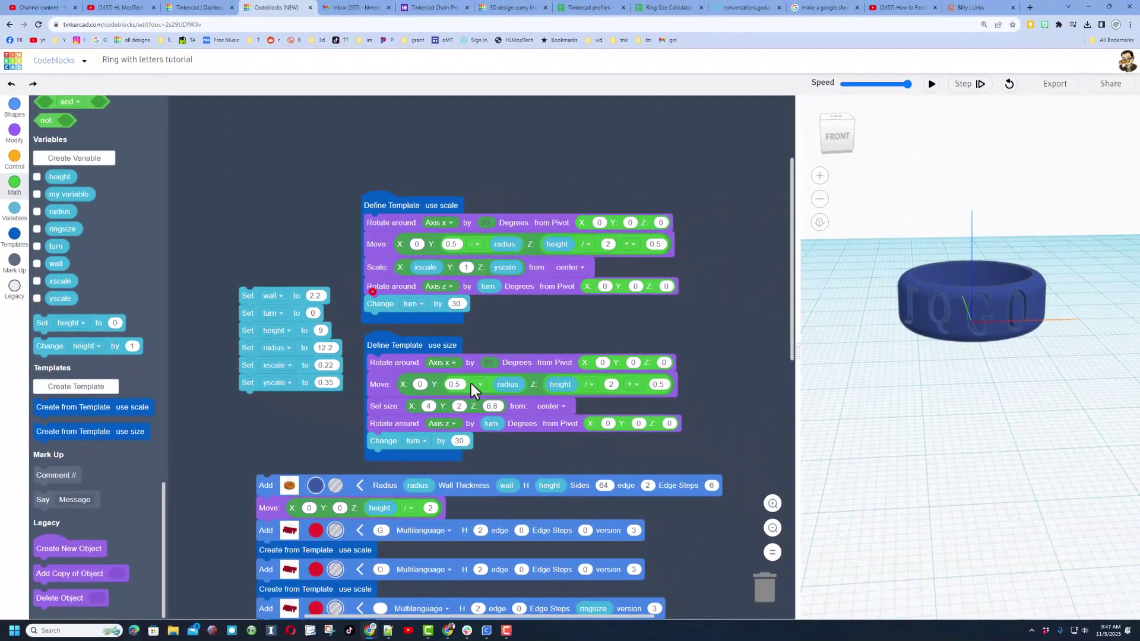
scroll(649, 437, down, 7)
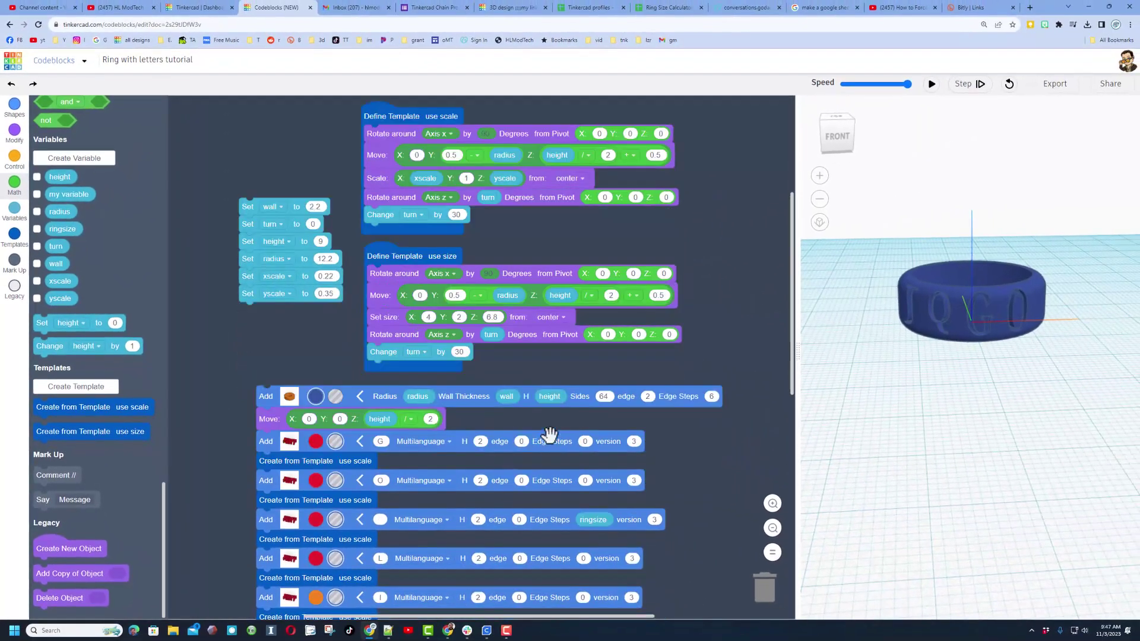
scroll(551, 417, down, 1)
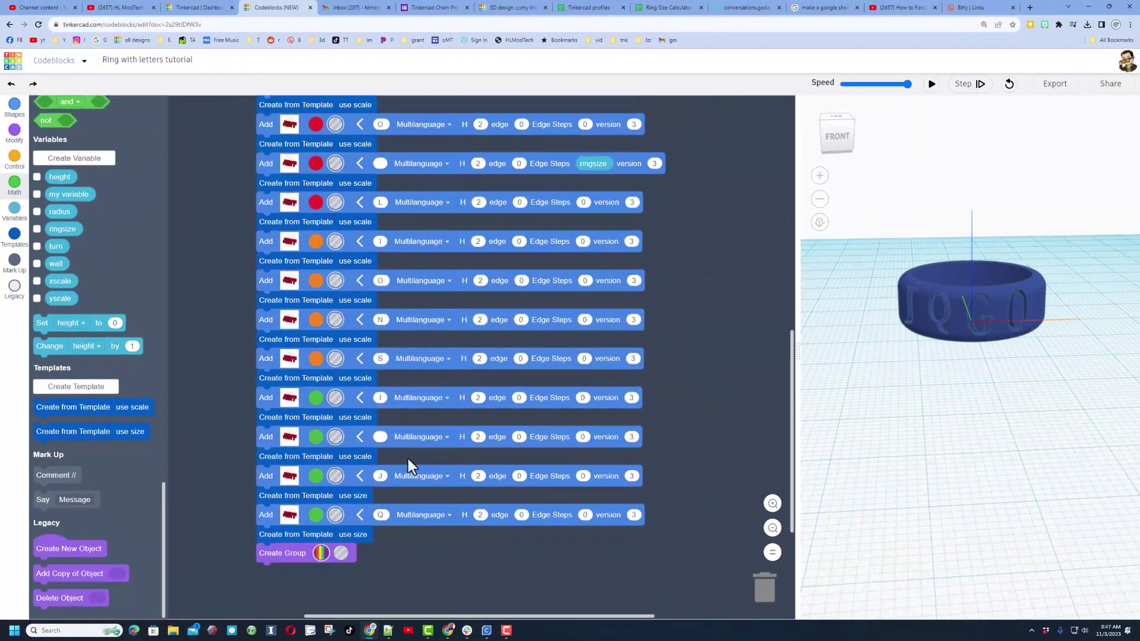
click(380, 473)
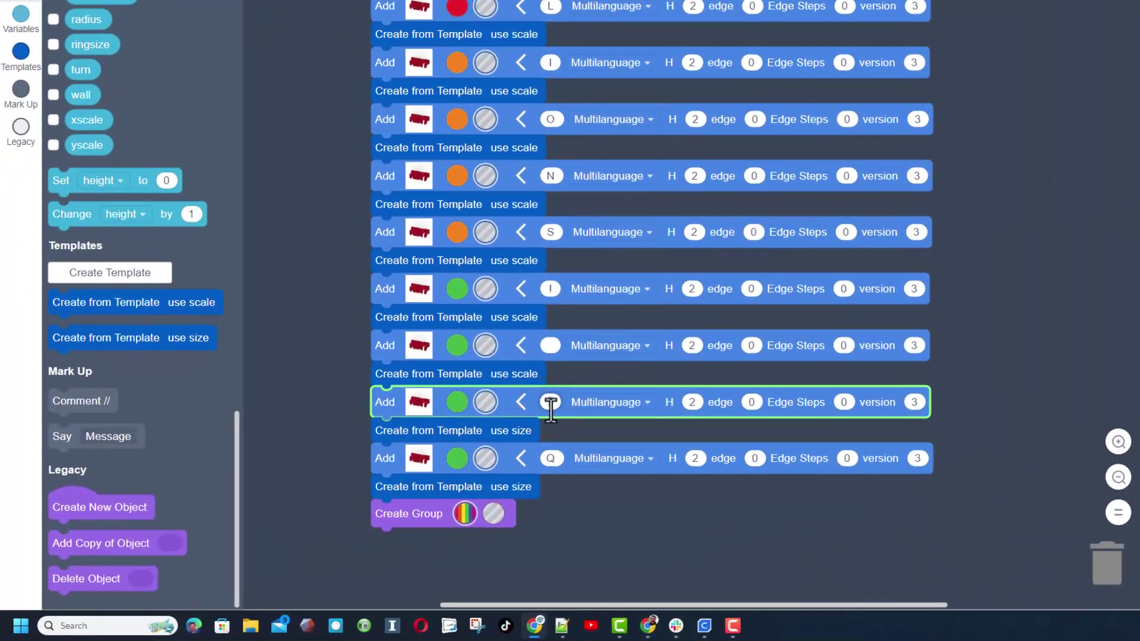
click(553, 458)
key(BackSpace)
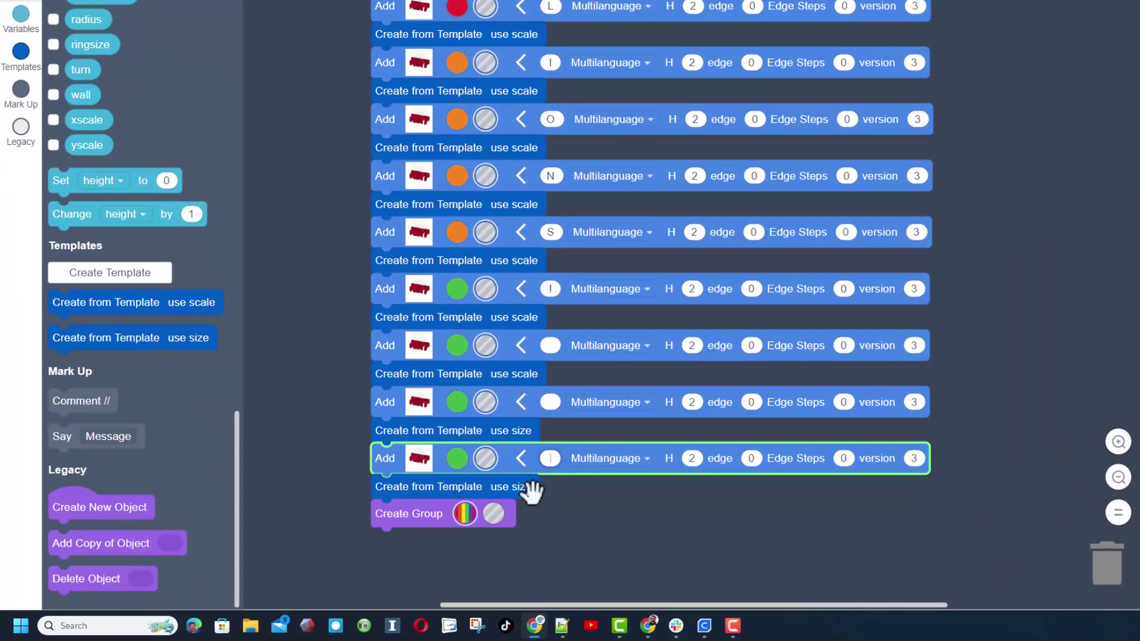
Replace the last two 'use size' template calls with 'use scale' template calls
right_click(433, 492)
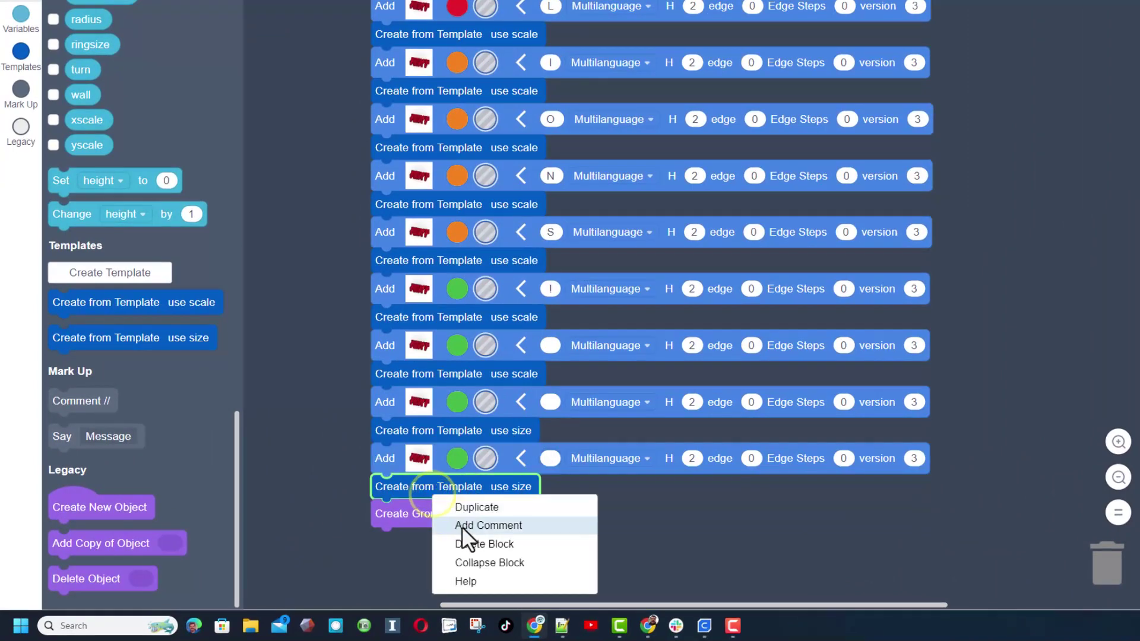
click(475, 542)
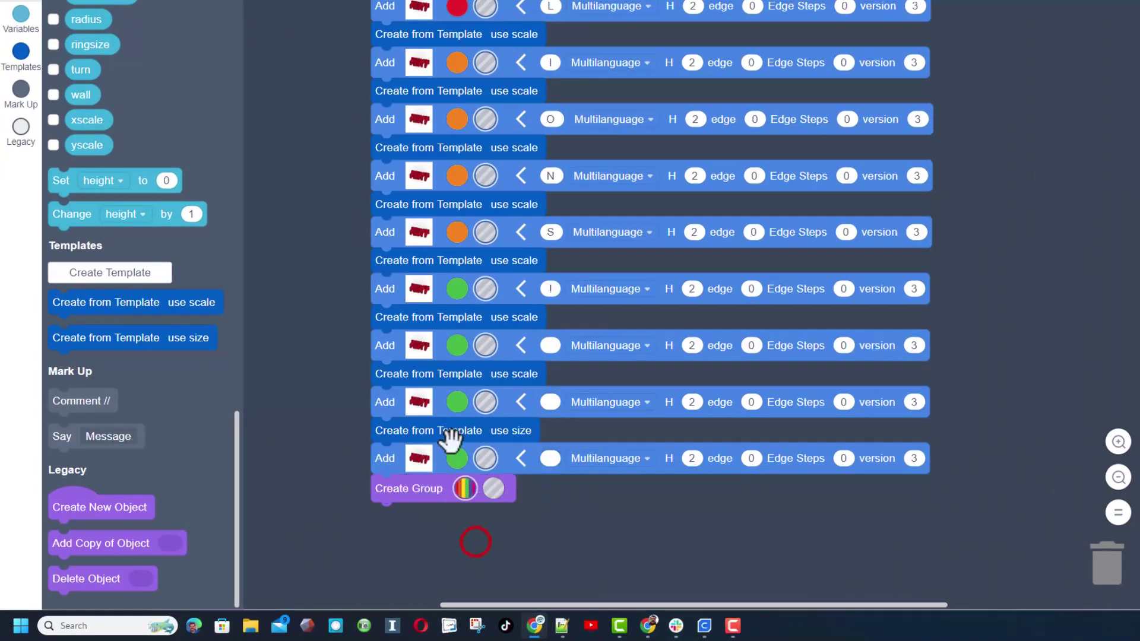
right_click(447, 426)
click(482, 476)
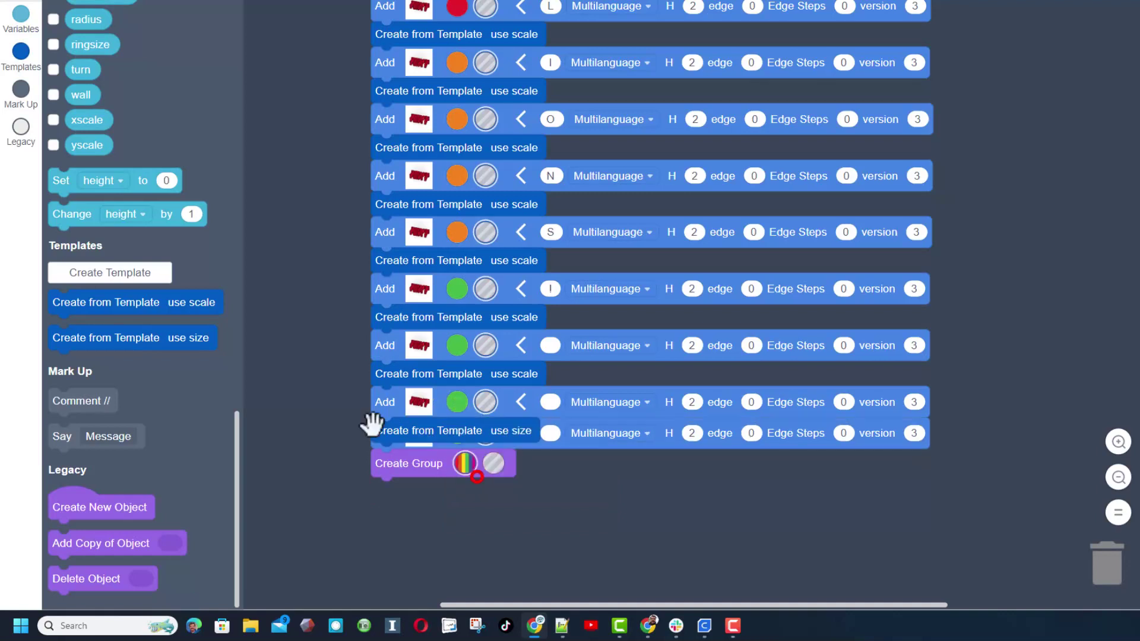
drag(127, 302, 373, 437)
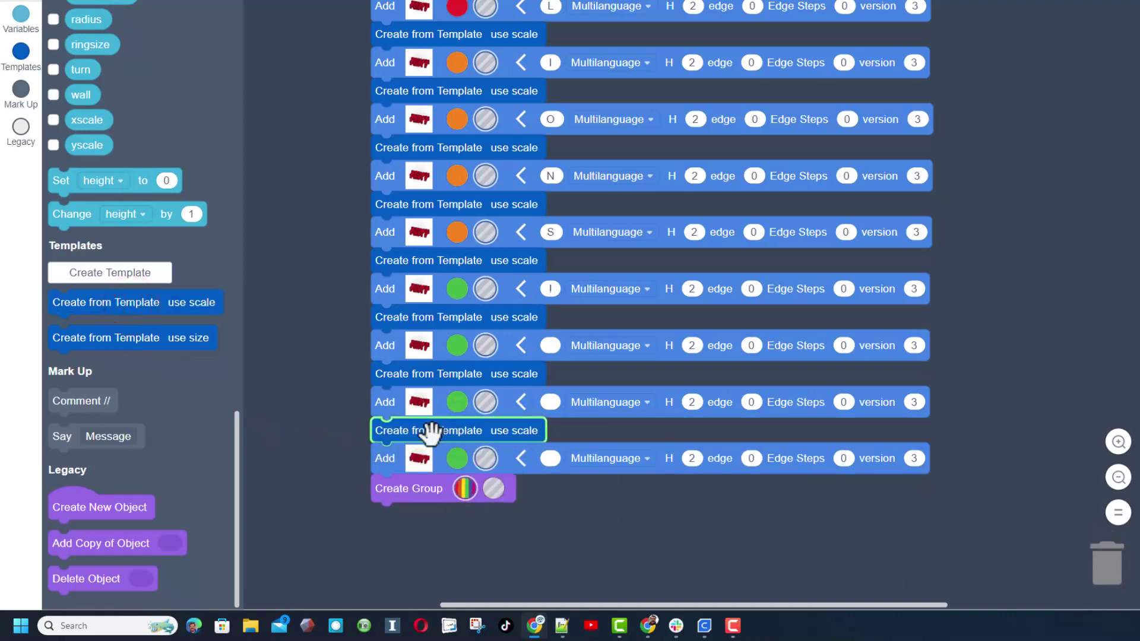
drag(159, 306, 479, 491)
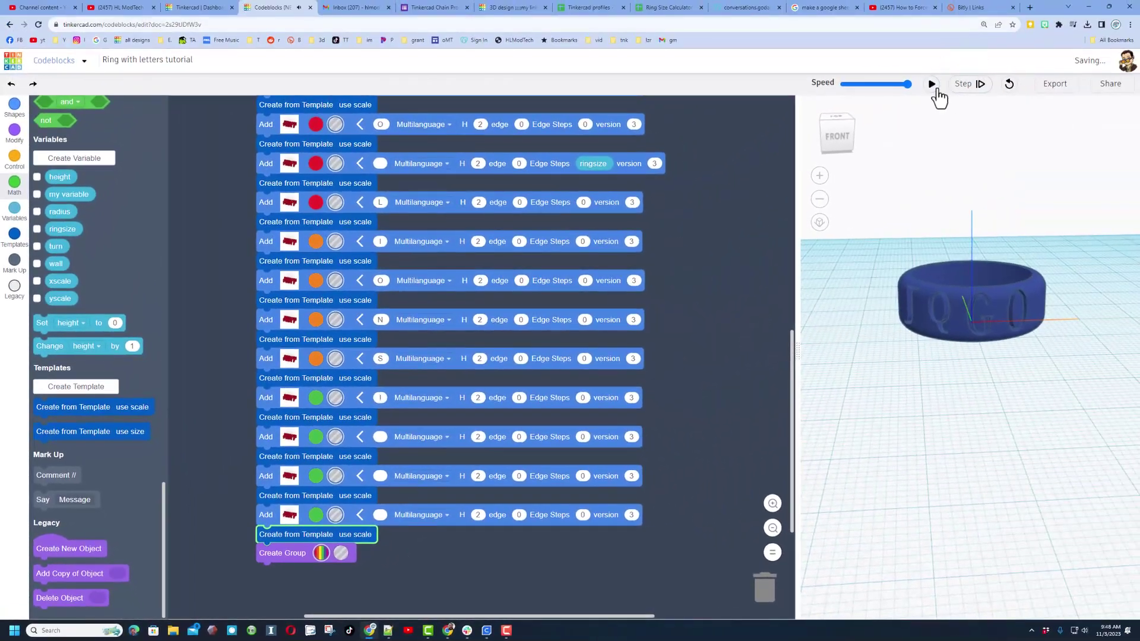
Regenerate the ring and export it as 'GO LIONS v2.stl' into the 3dmodeling folder
click(932, 84)
right_drag(1036, 344, 1097, 405)
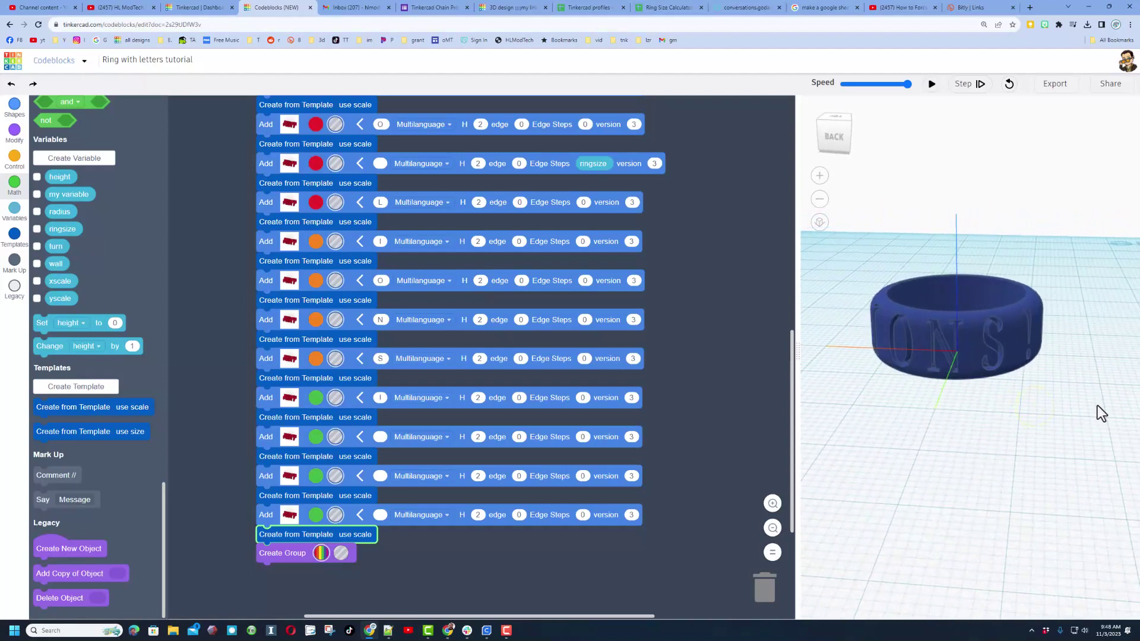
click(1062, 92)
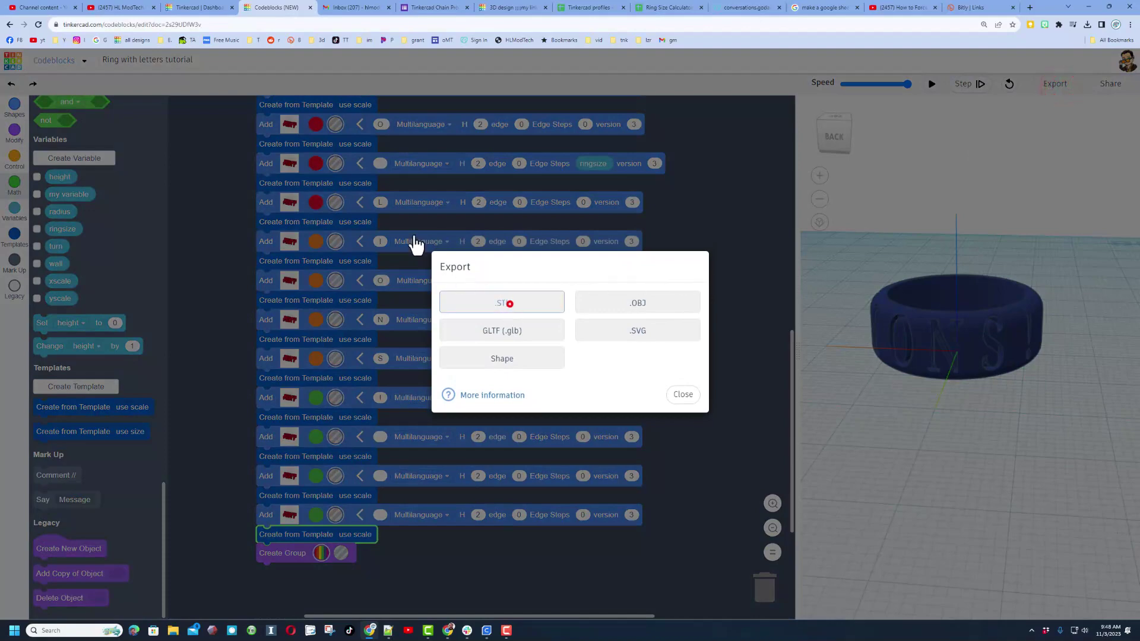
click(510, 304)
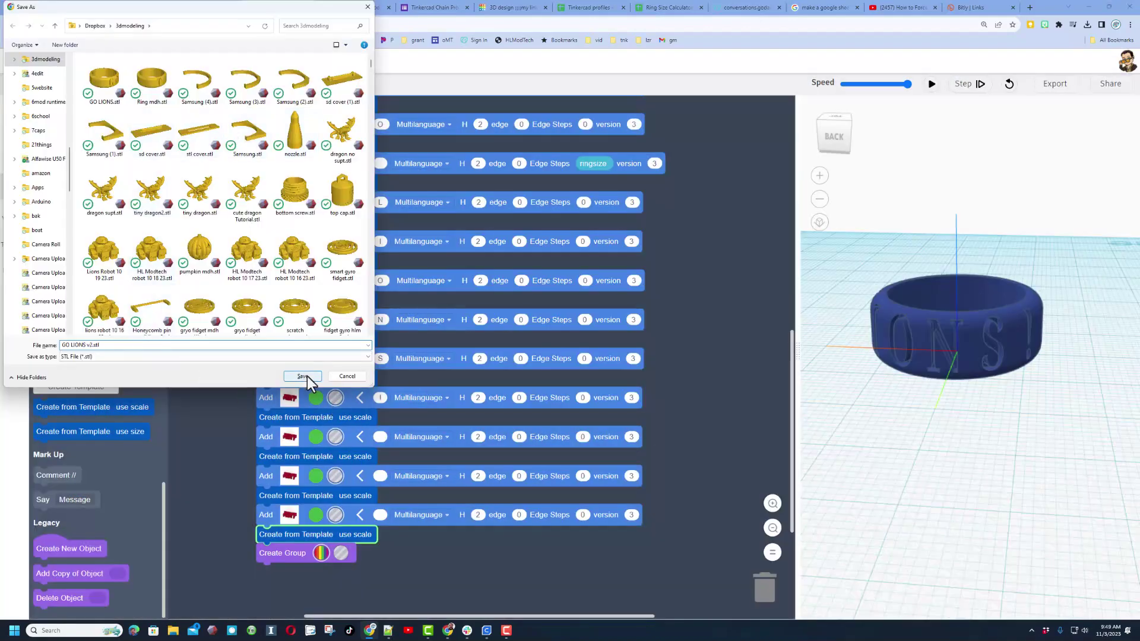
click(303, 376)
Load GO LIONS v2.stl onto the UltiMaker Cura build plate
key(alt+Tab)
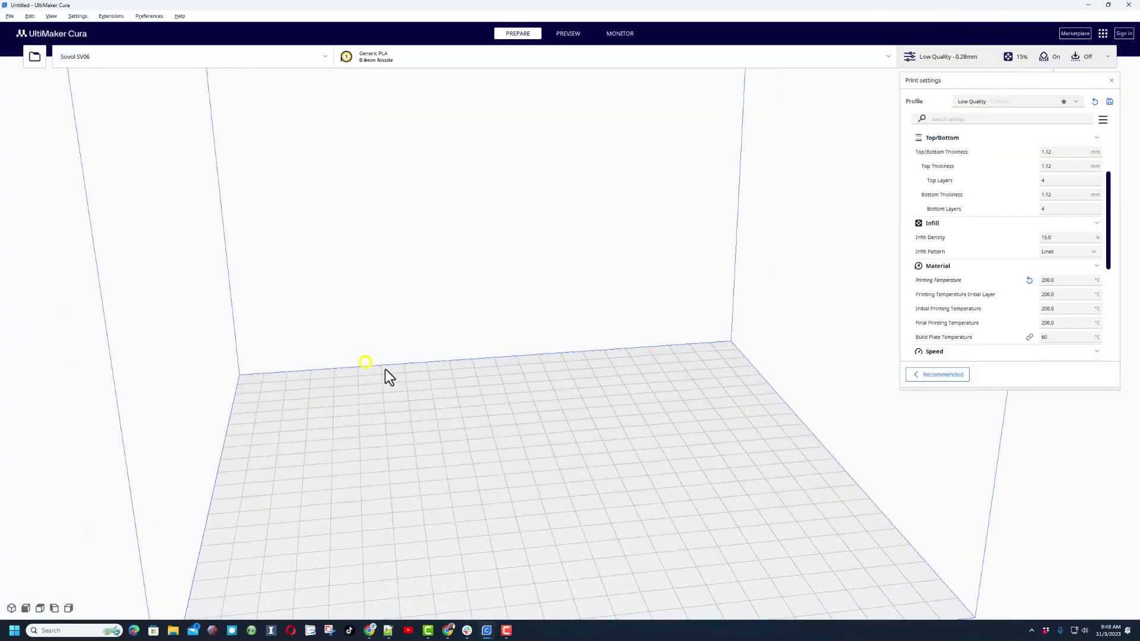
click(34, 56)
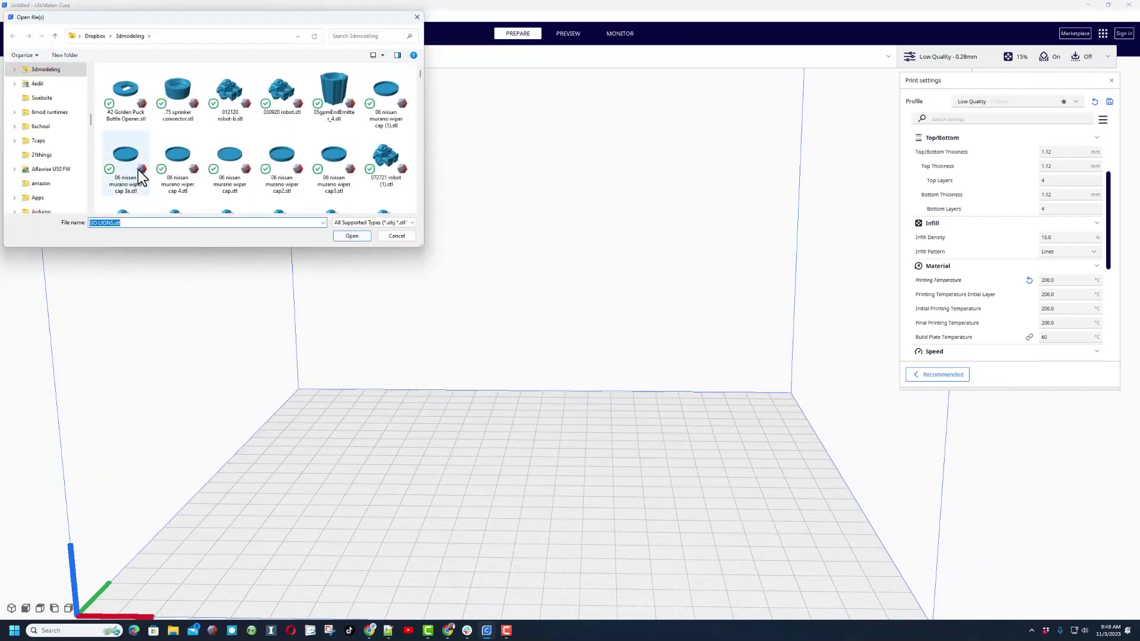
scroll(131, 102, down, 10)
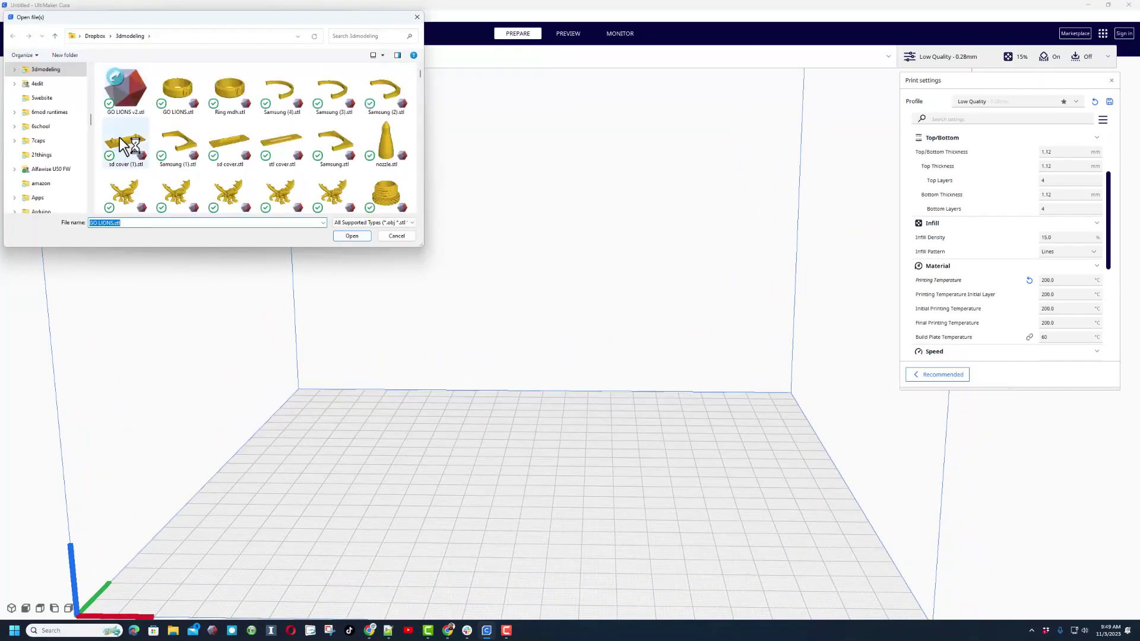
double_click(120, 102)
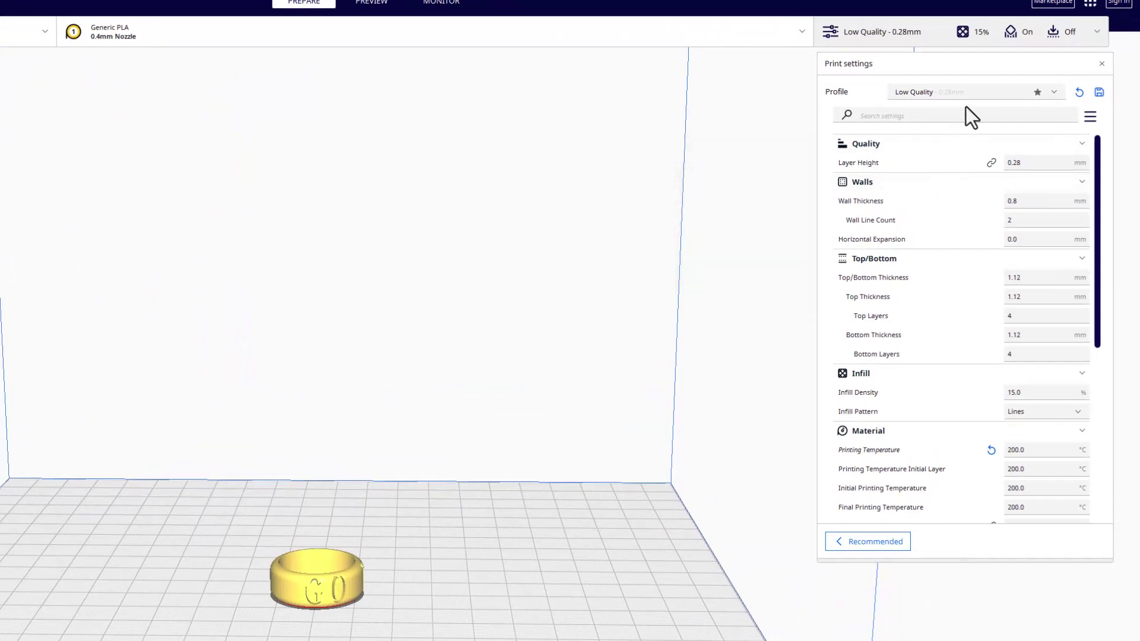
Turn off Generate Support and set build plate adhesion to Raft
mouse_move(999, 166)
mouse_move(971, 414)
scroll(956, 380, down, 5)
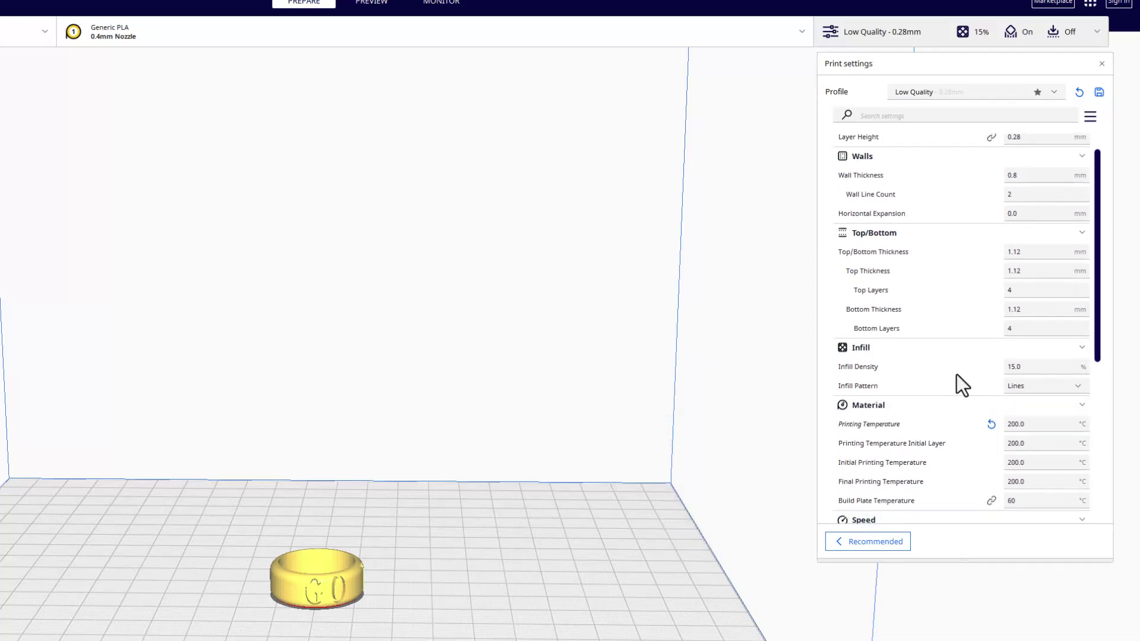
mouse_move(949, 276)
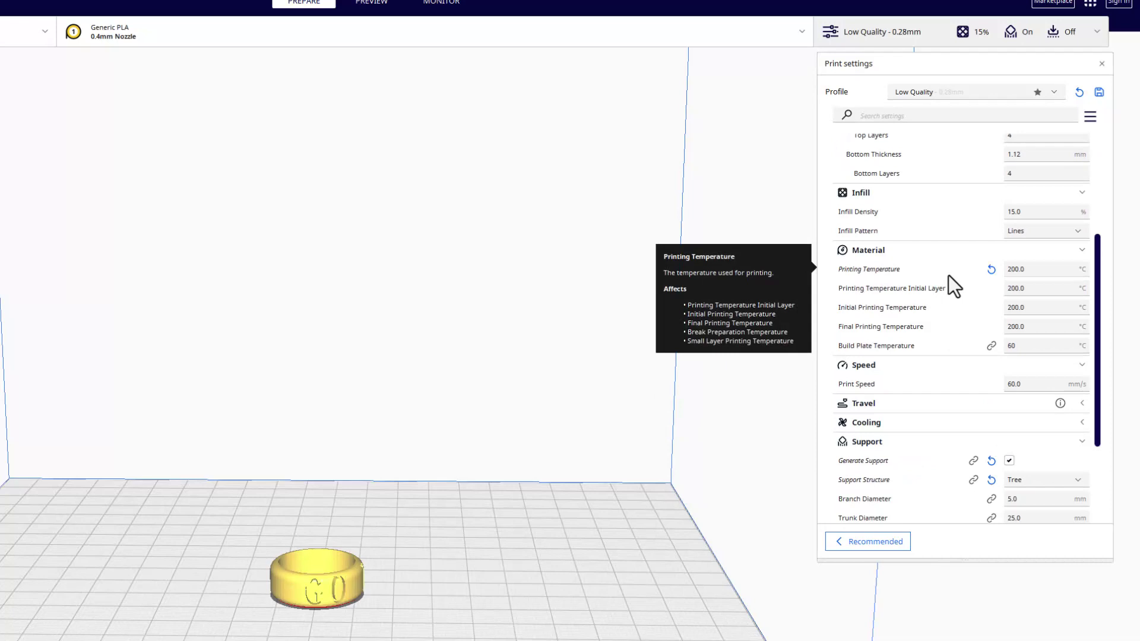
mouse_move(943, 354)
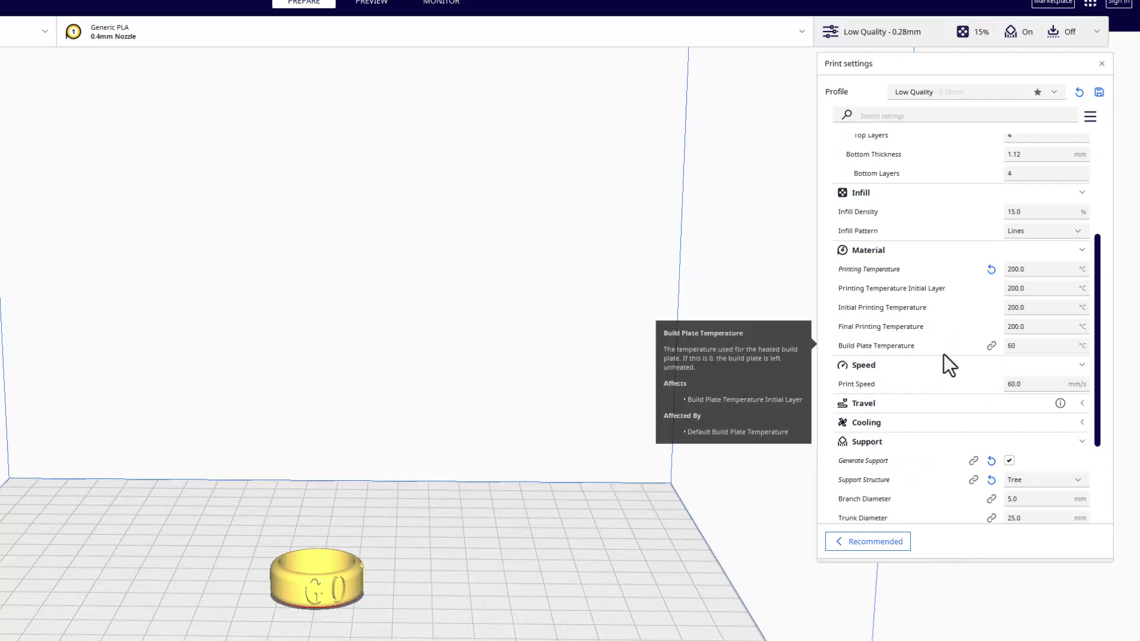
scroll(940, 390, down, 3)
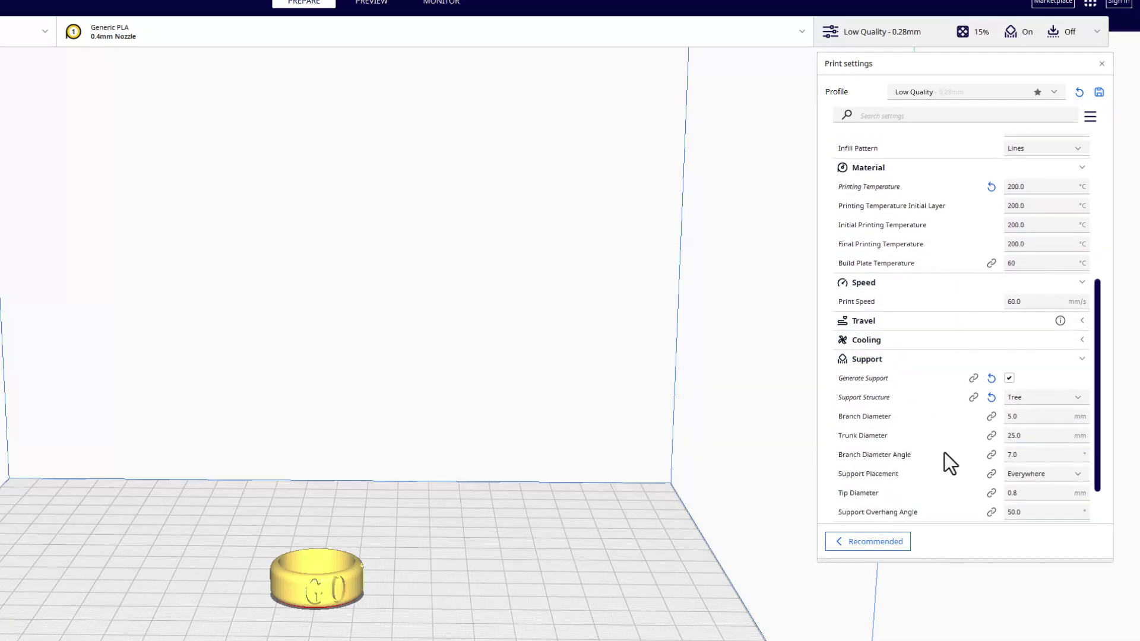
click(1009, 378)
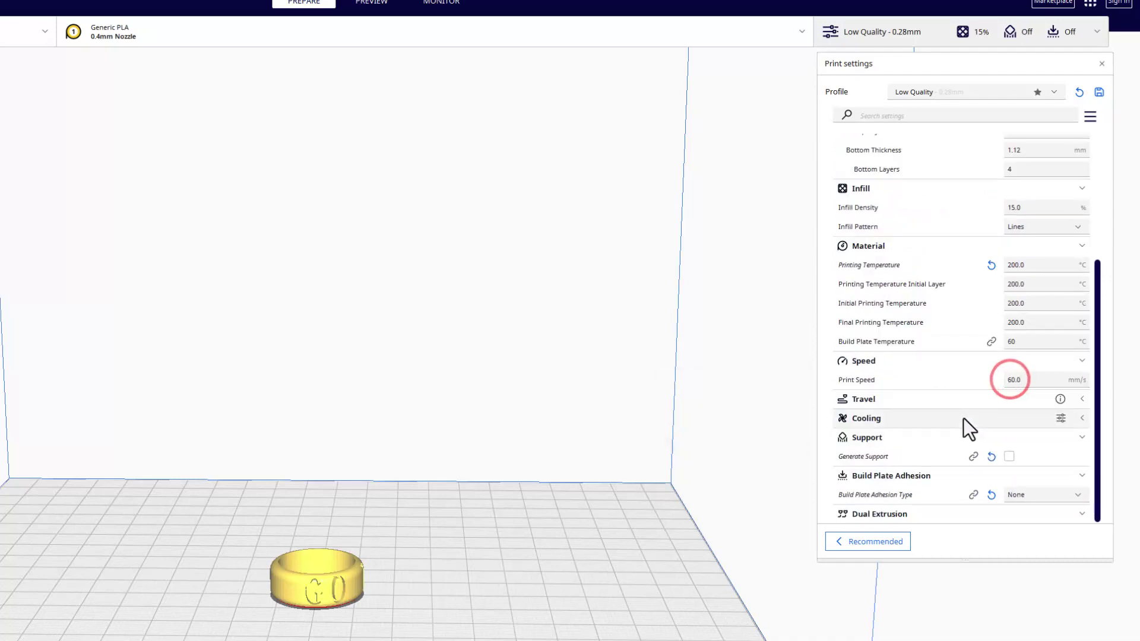
mouse_move(953, 495)
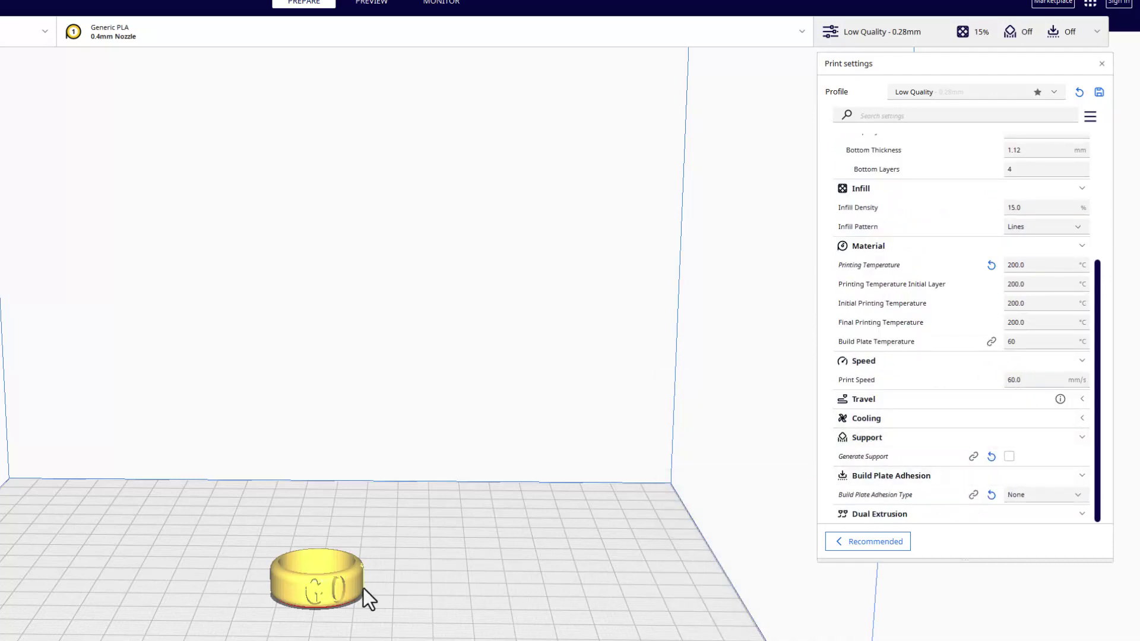
click(1025, 497)
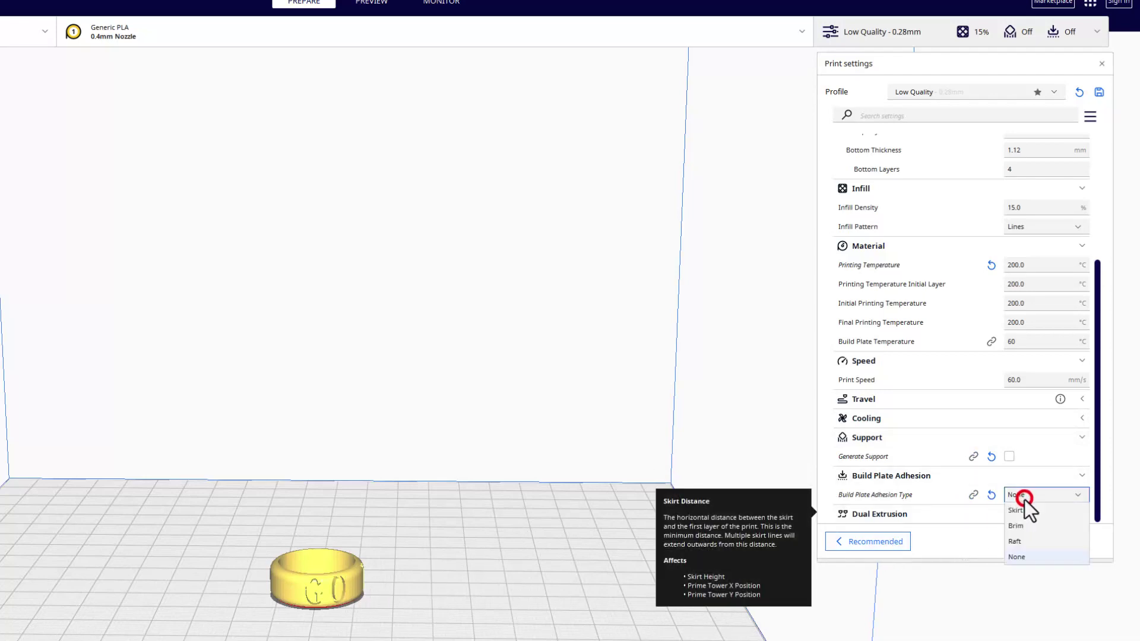
click(1018, 541)
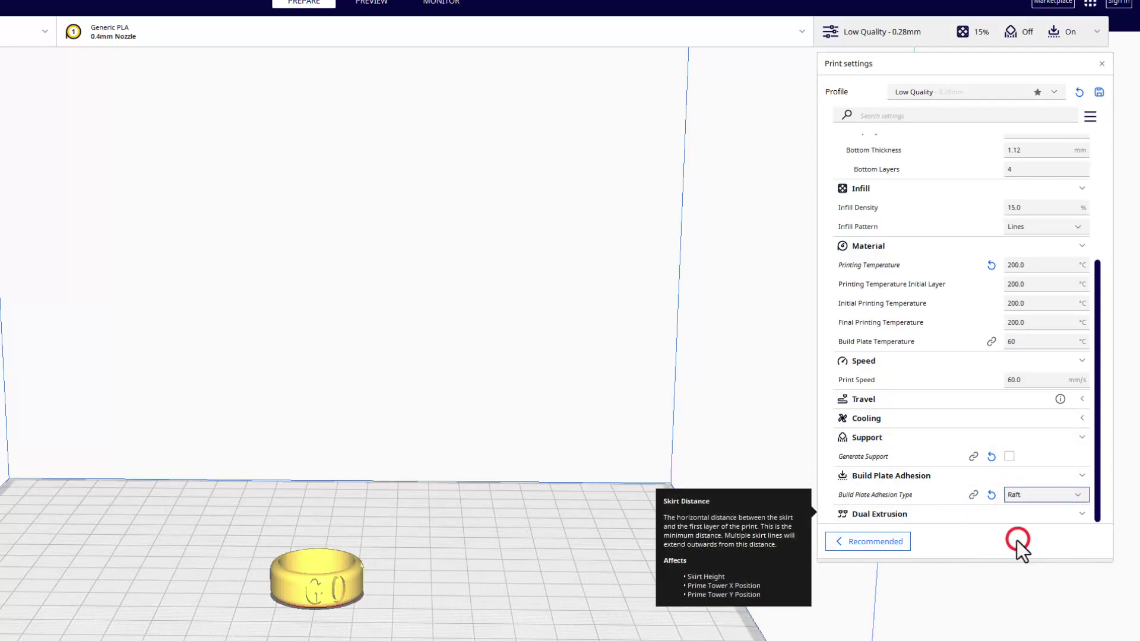
Make Raft Extra Margin visible via the 'raf' filter and set it to 1.5 mm
click(1062, 475)
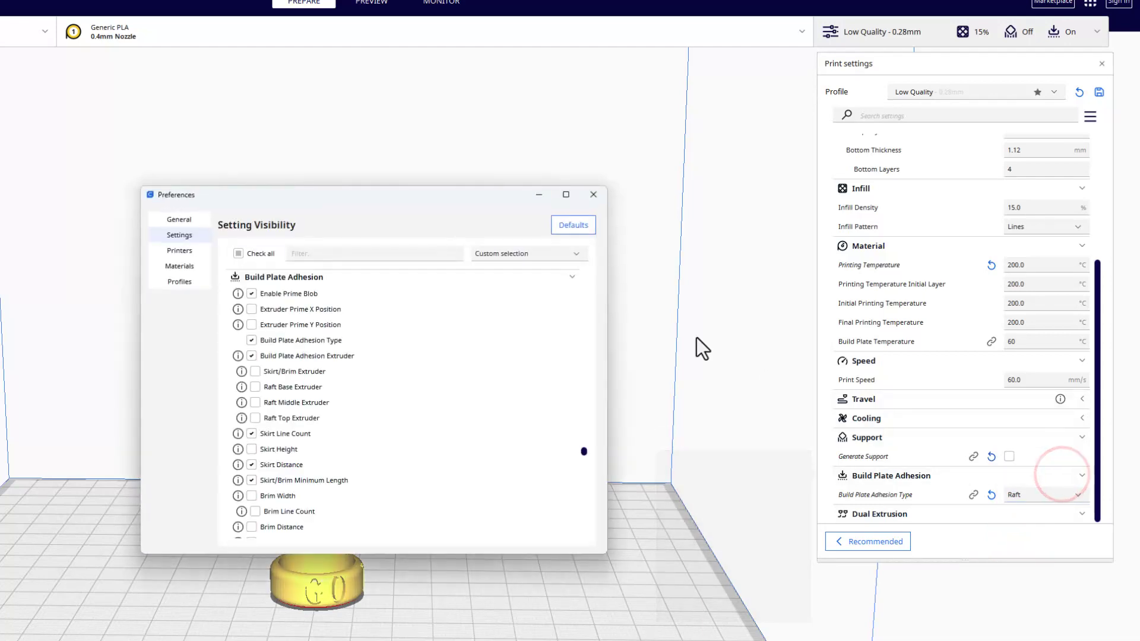
click(382, 253)
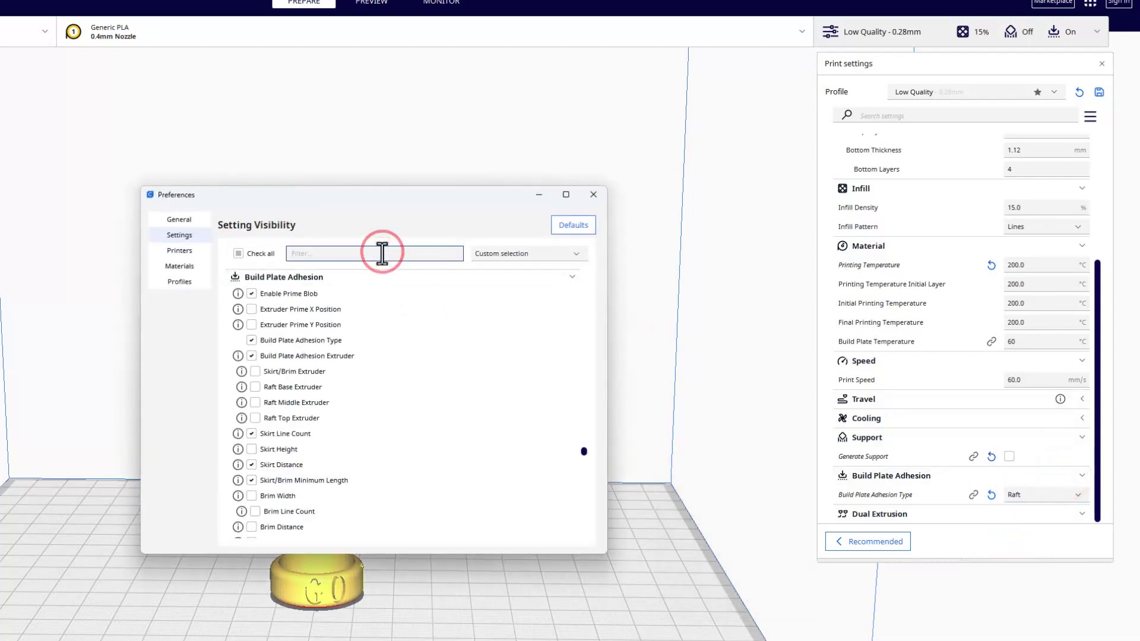
text(raft)
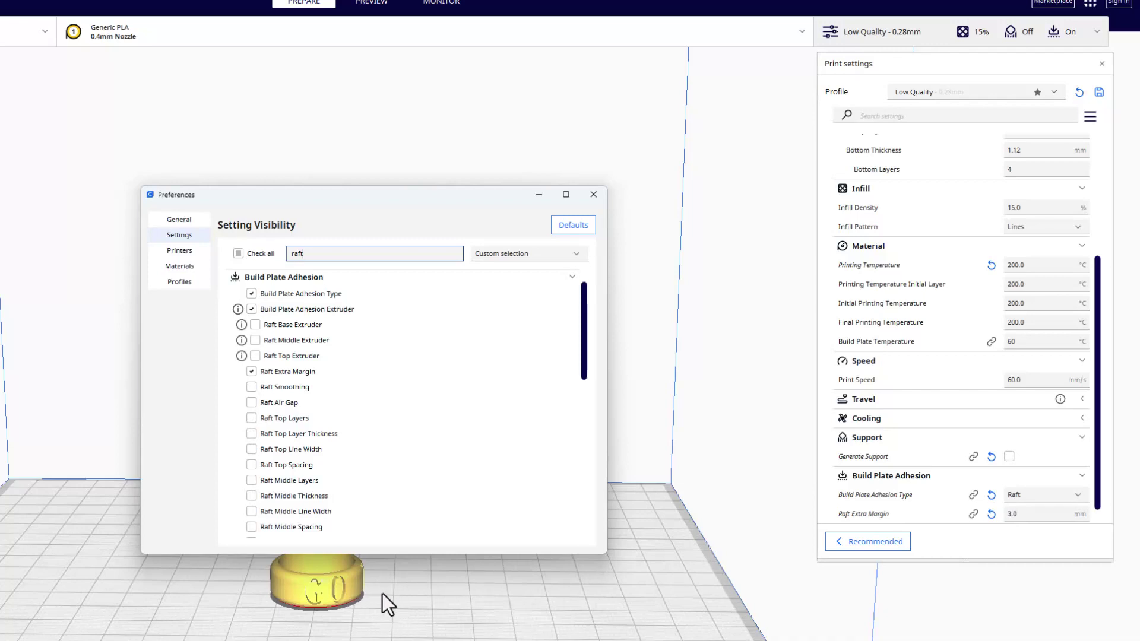
click(1027, 514)
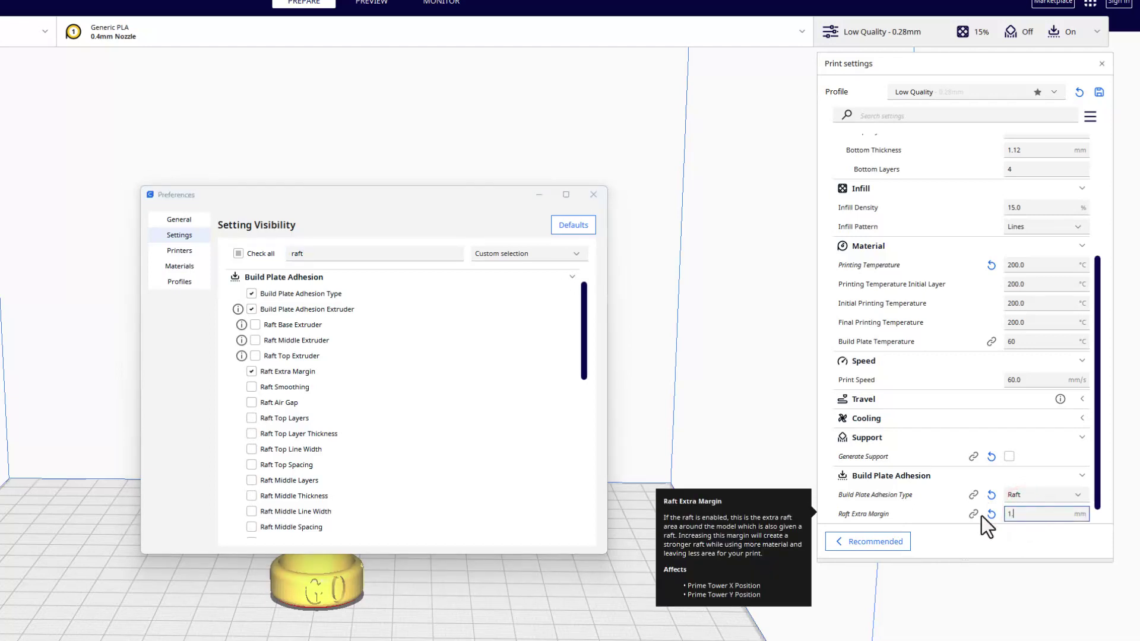
text(1.5)
click(593, 194)
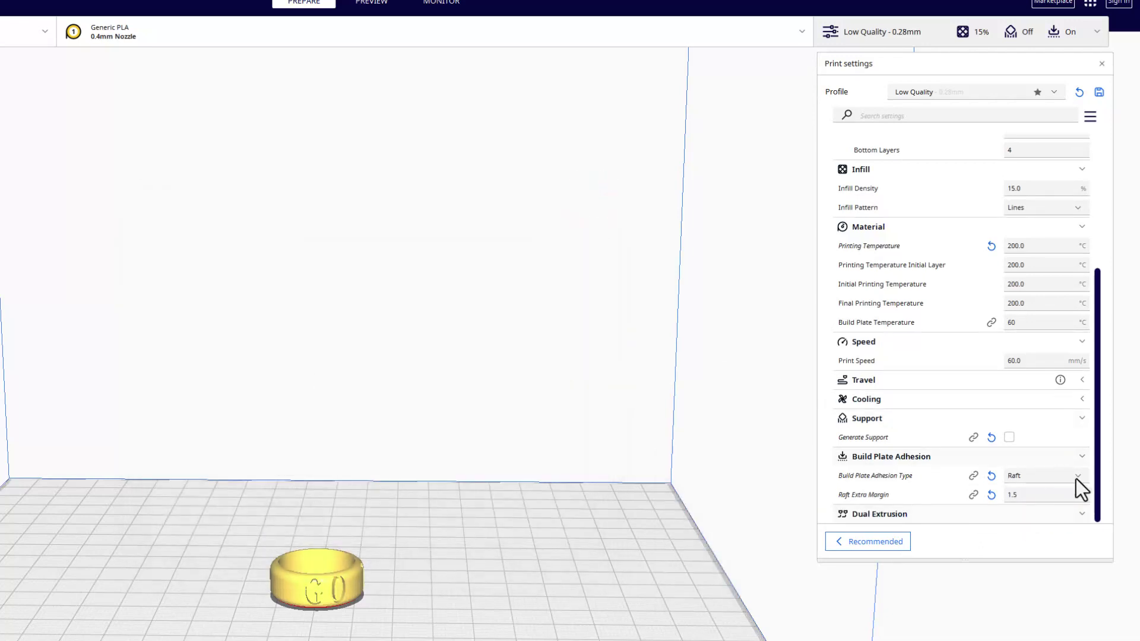
click(1076, 478)
Set build plate adhesion type back to None
click(1032, 533)
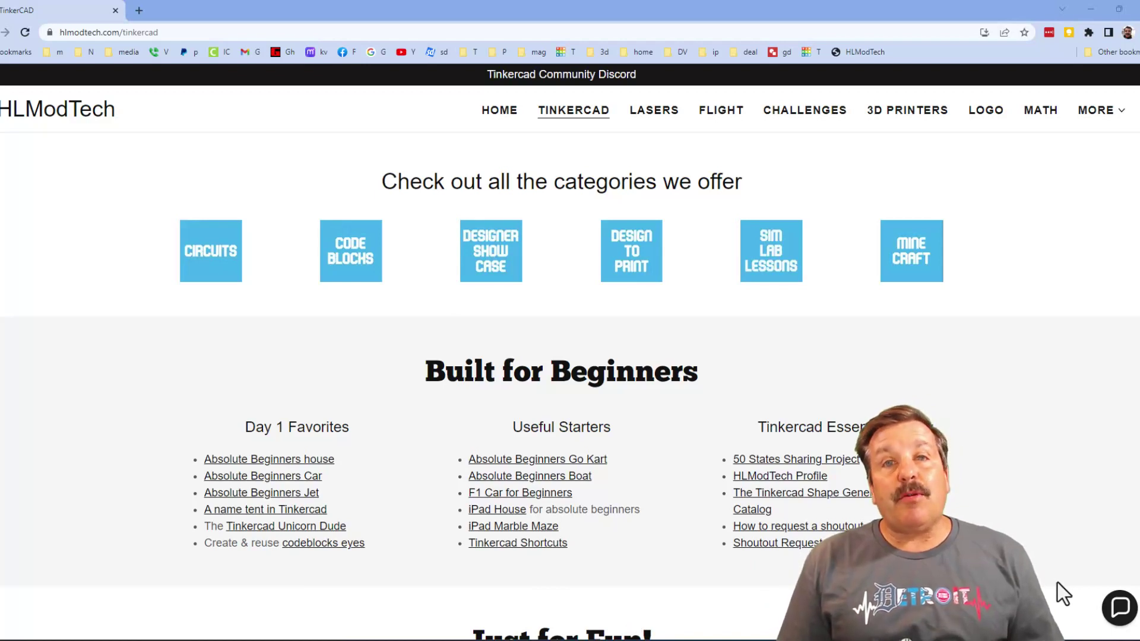
click(1115, 612)
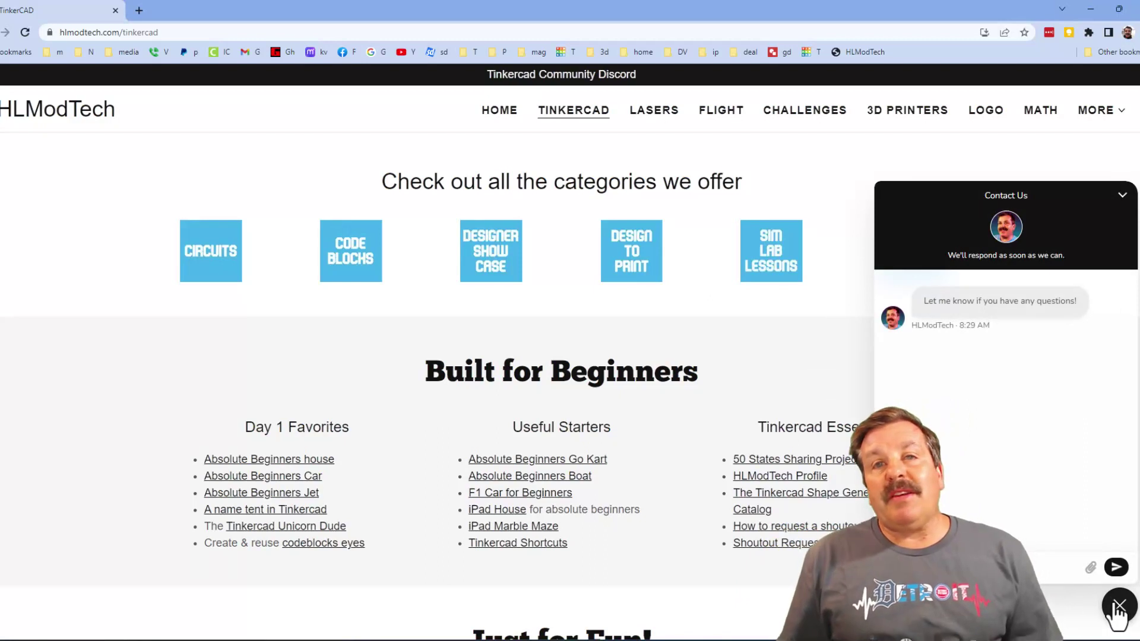
click(1119, 609)
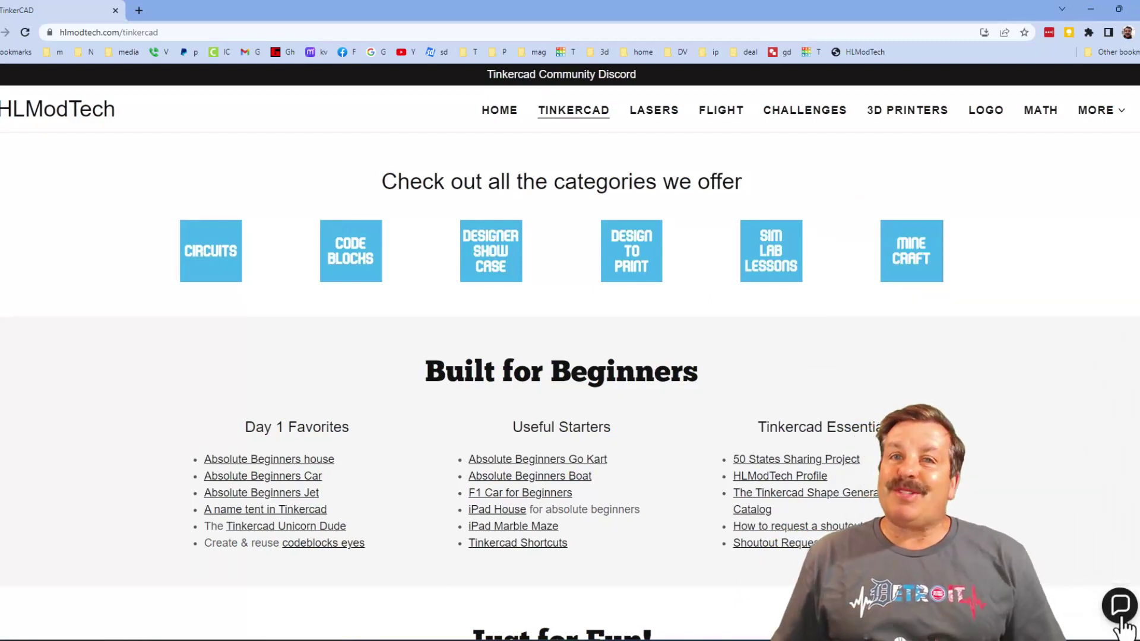
Open the Tinkercad Community Discord server invite from the HLModTech page
click(567, 72)
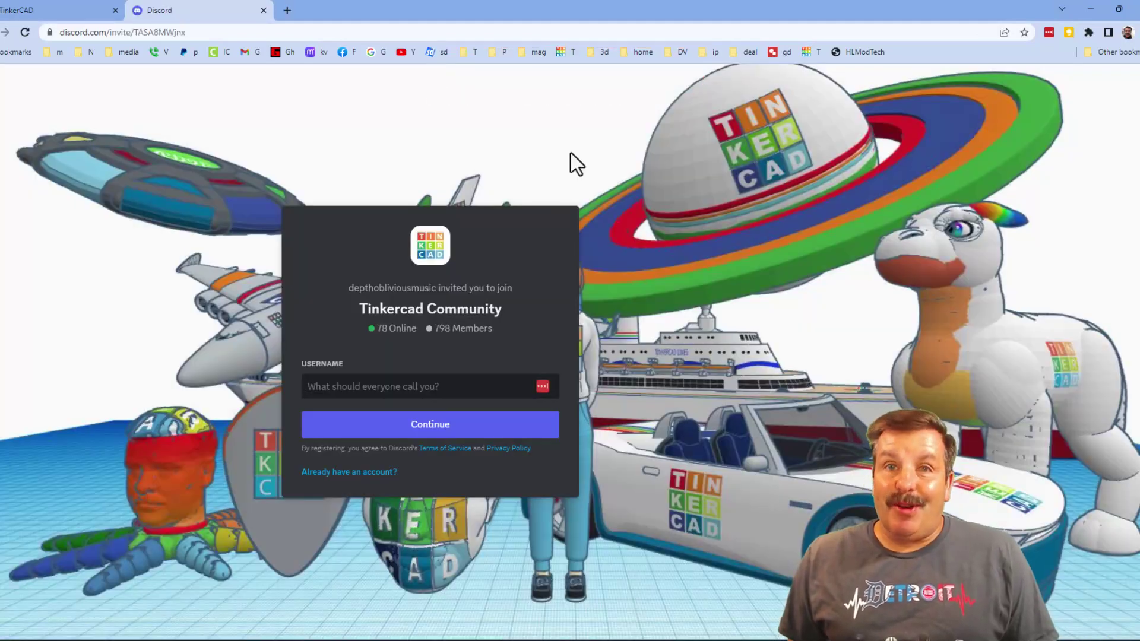